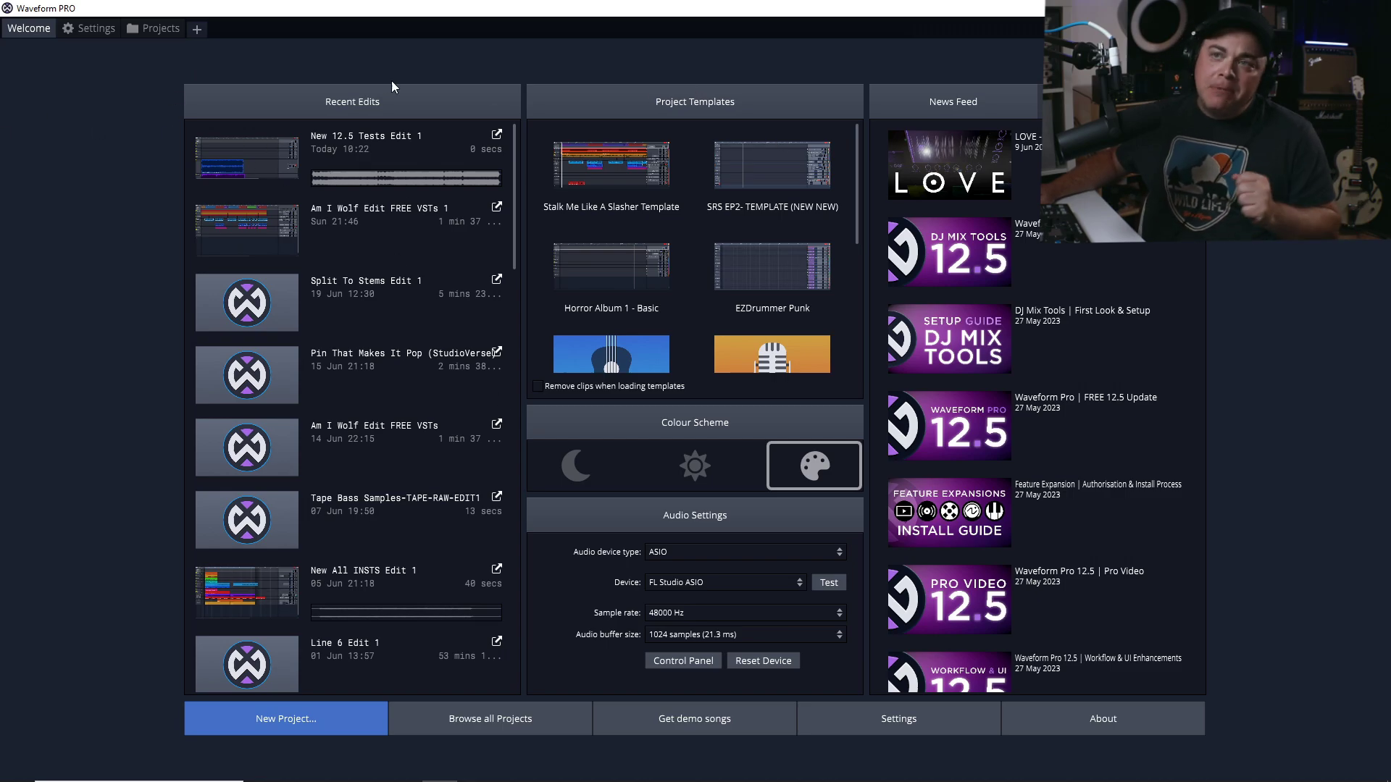
Browse the project tree in Projects, then bring up Settings on the Appearance page
click(154, 30)
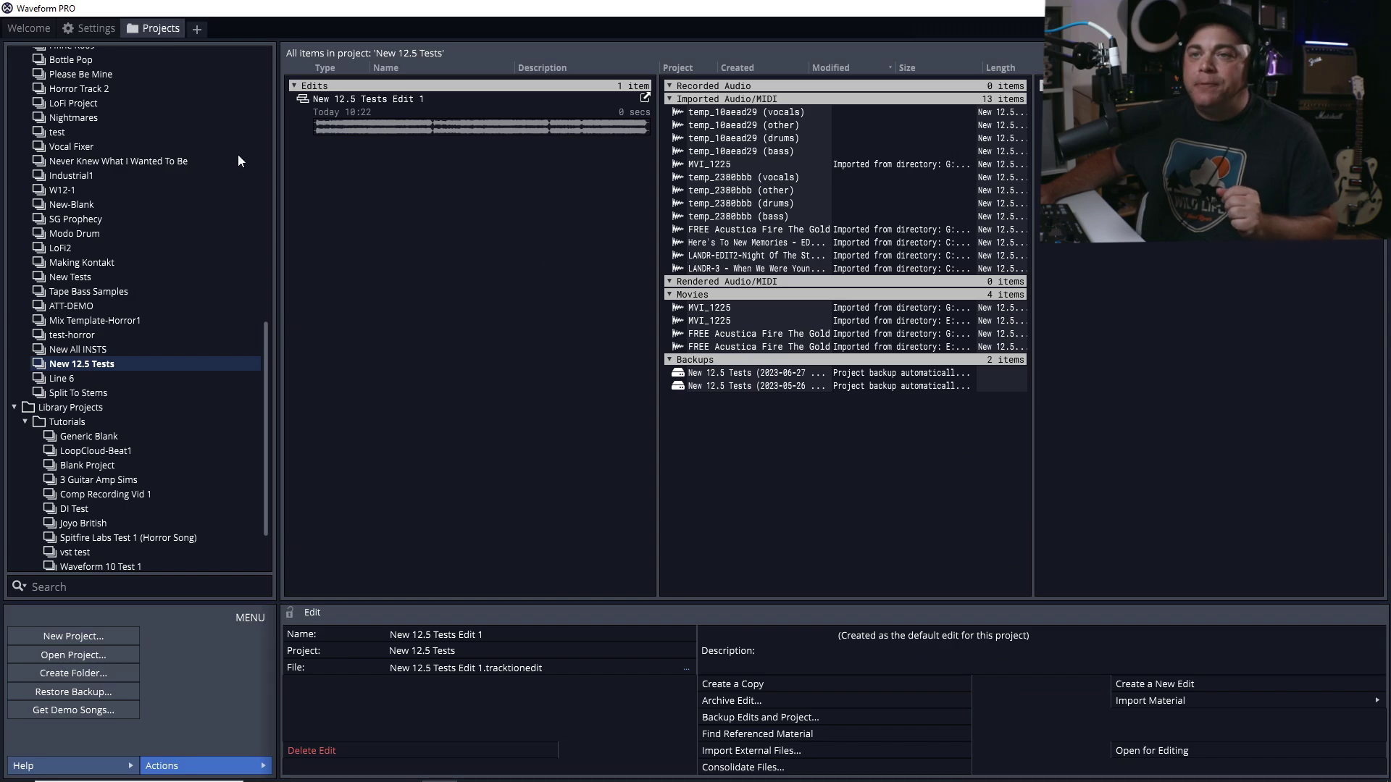
scroll(137, 268, up, 15)
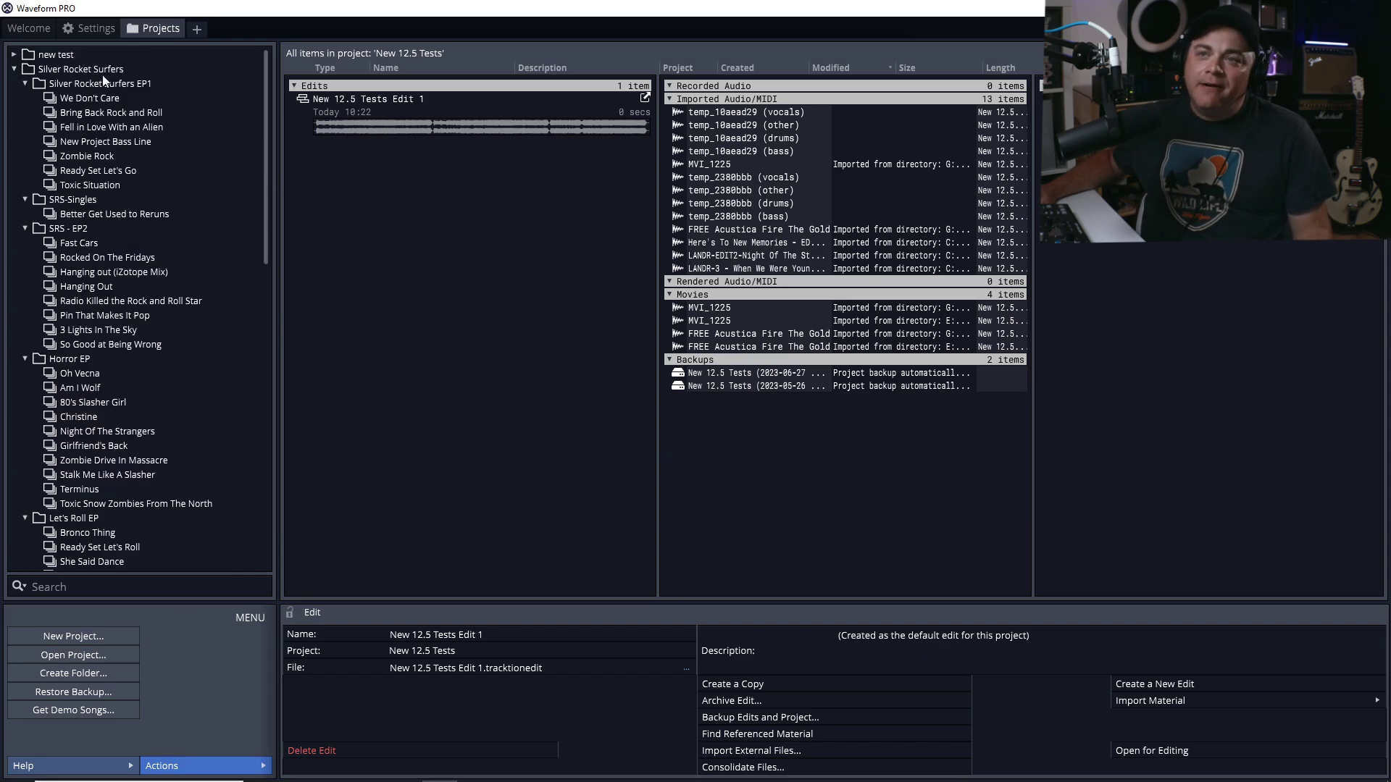
scroll(232, 267, down, 4)
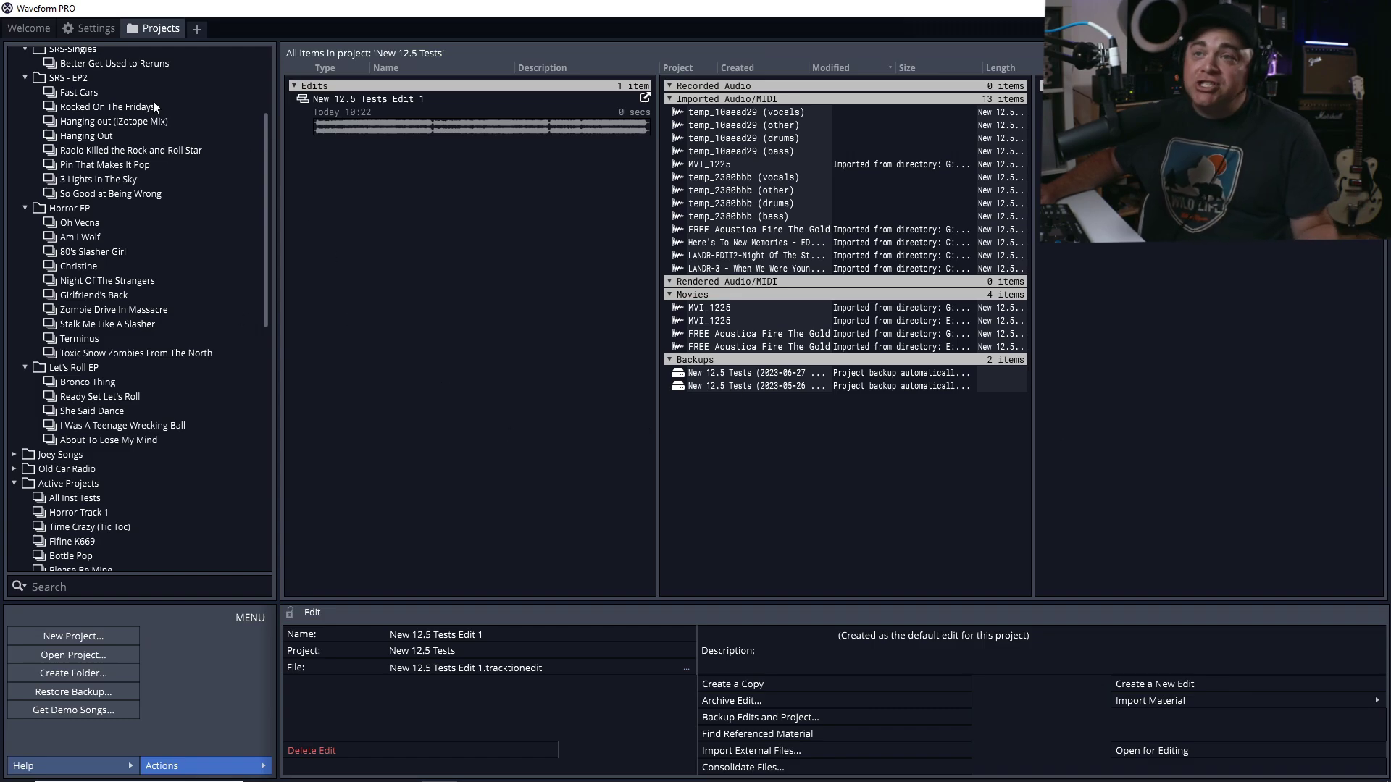
click(93, 28)
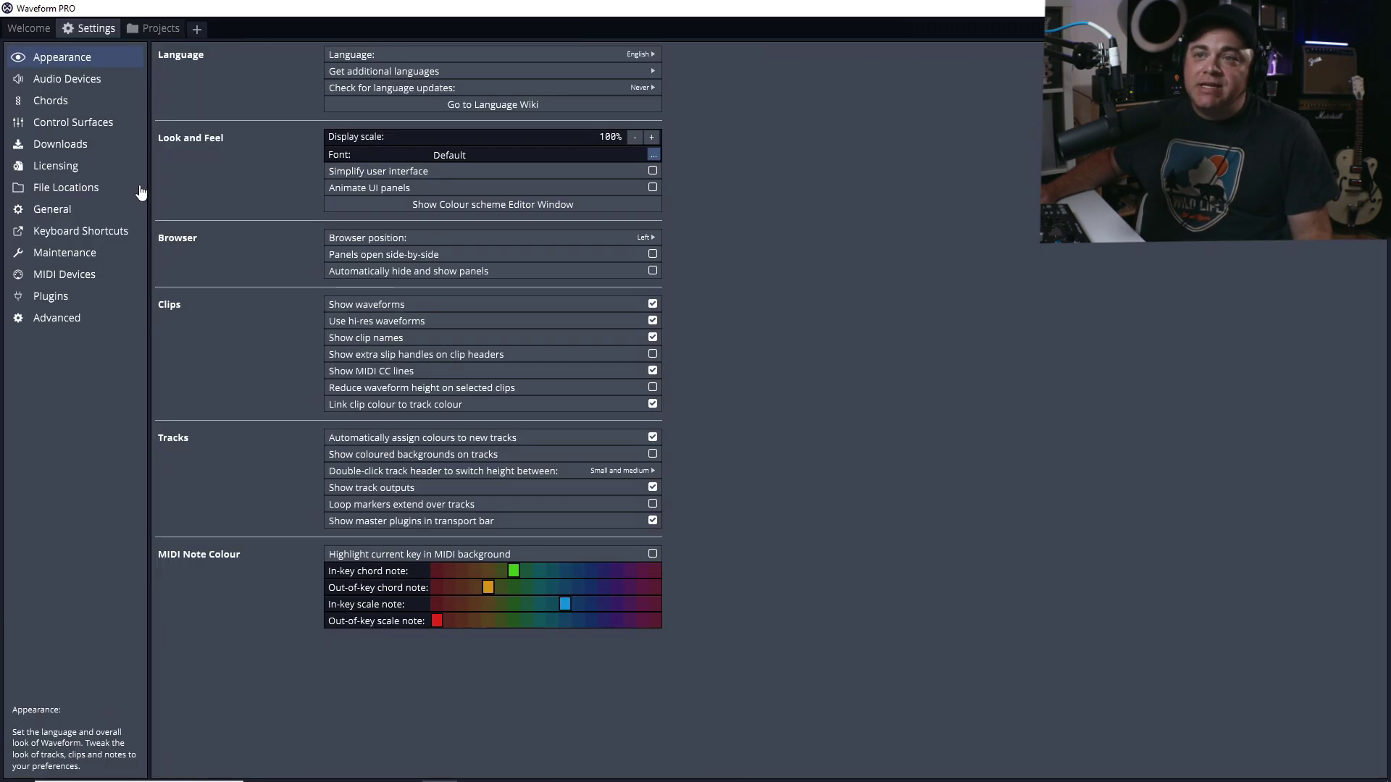
Keep the General 'Upon launch' setting on 'Go to the Projects tab'
click(61, 210)
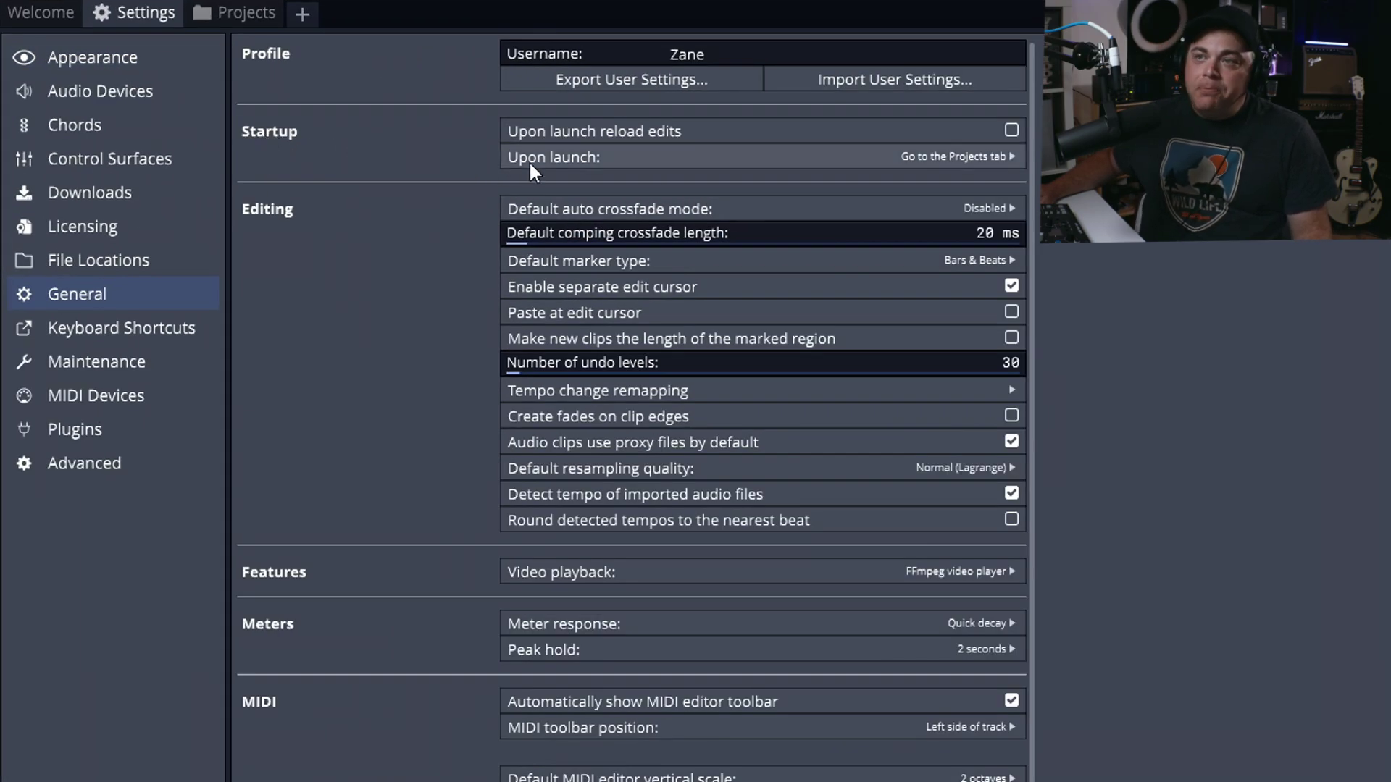
click(999, 161)
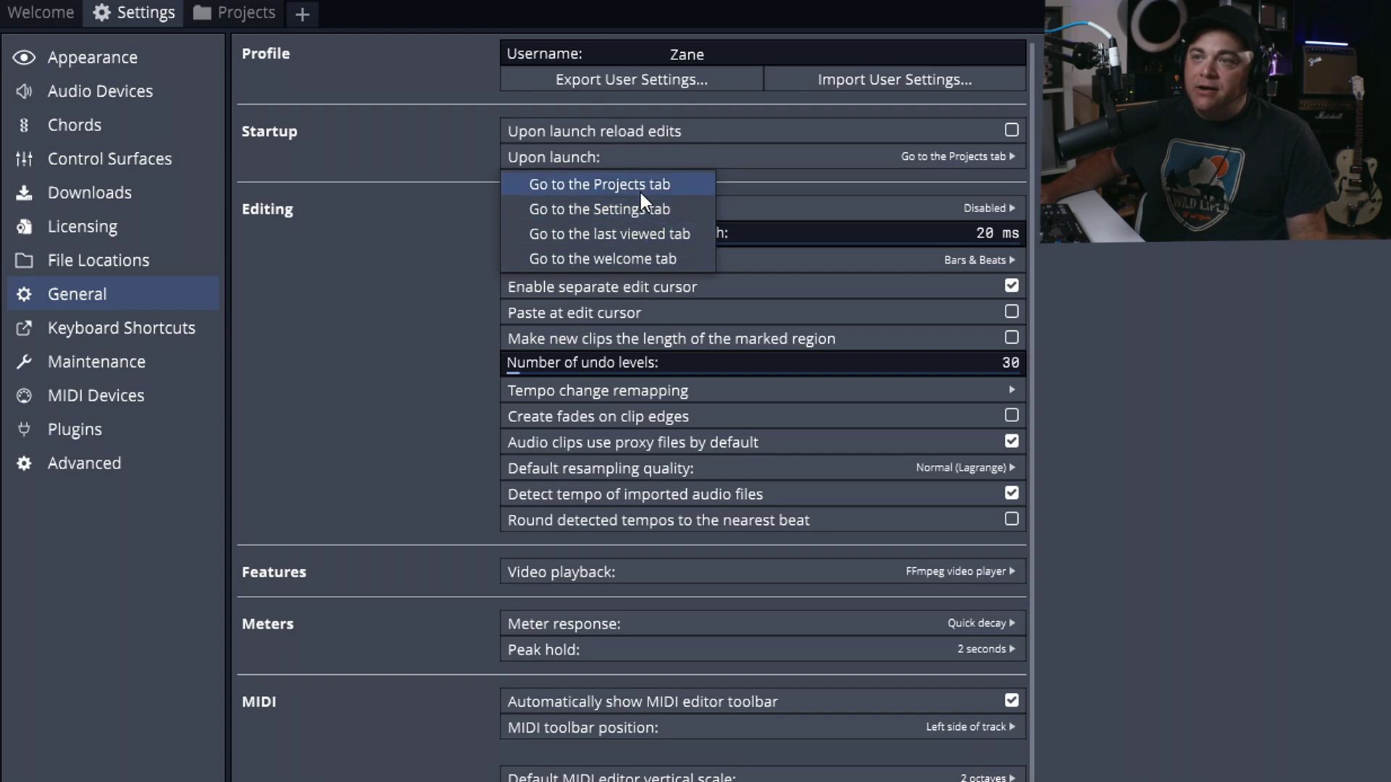
click(616, 186)
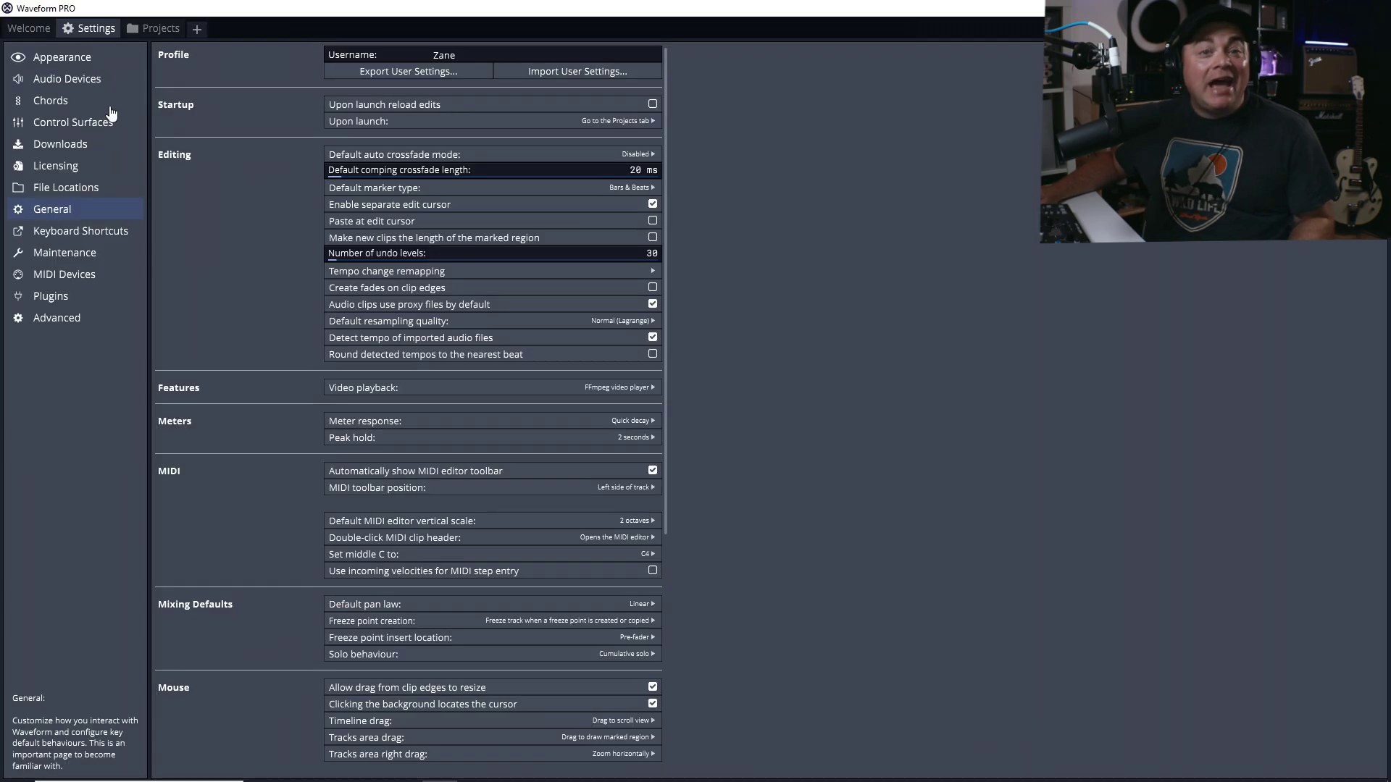
click(155, 29)
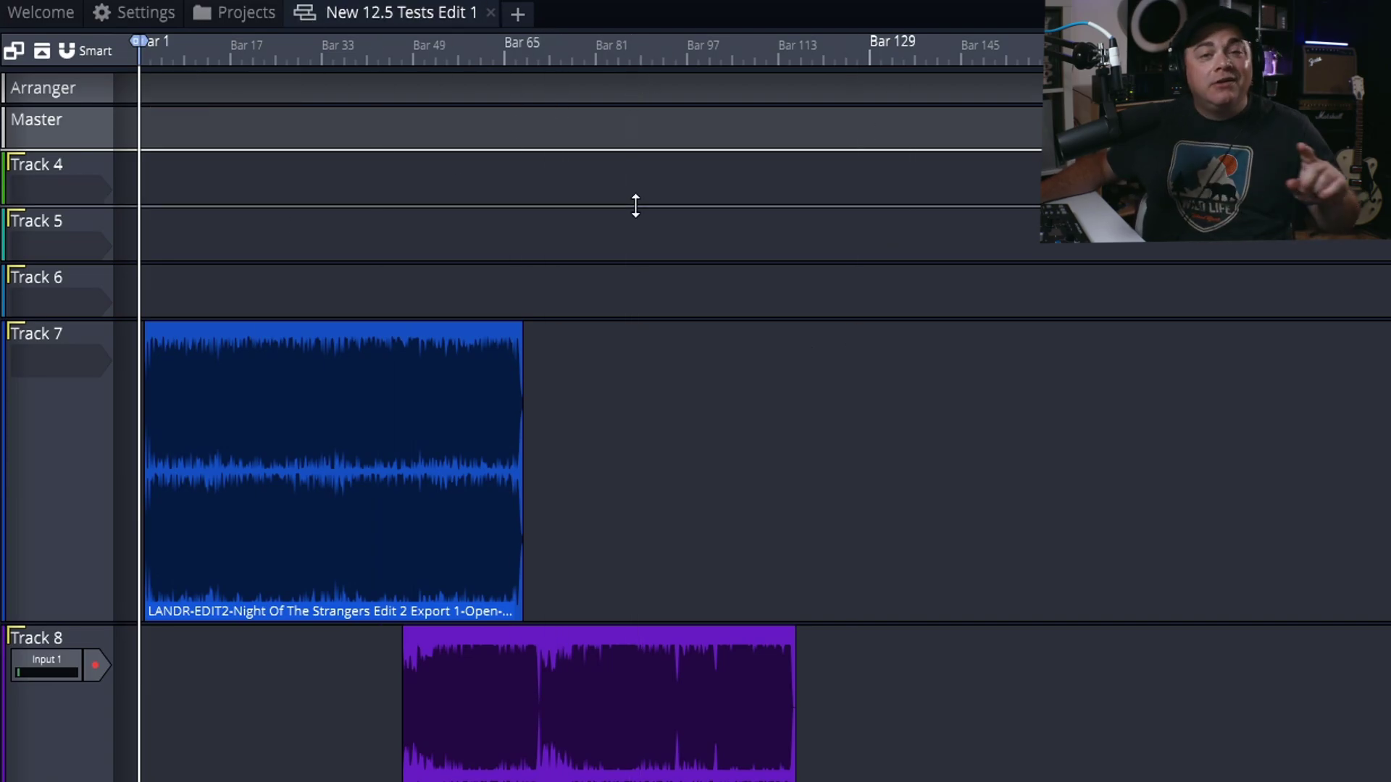
Close the New 12.5 Tests Edit 1 edit tab
click(491, 12)
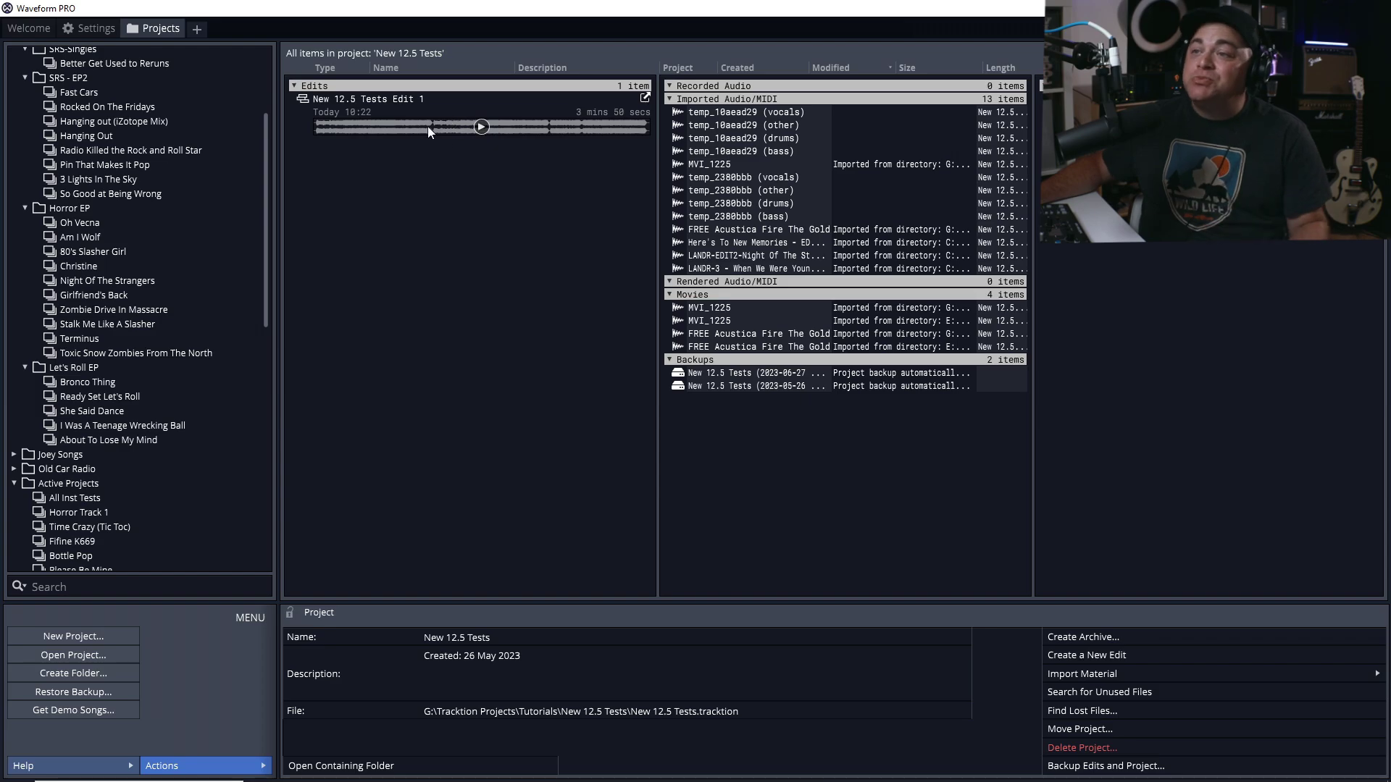
Play a preview of New 12.5 Tests Edit 1 from its waveform thumbnail
click(482, 127)
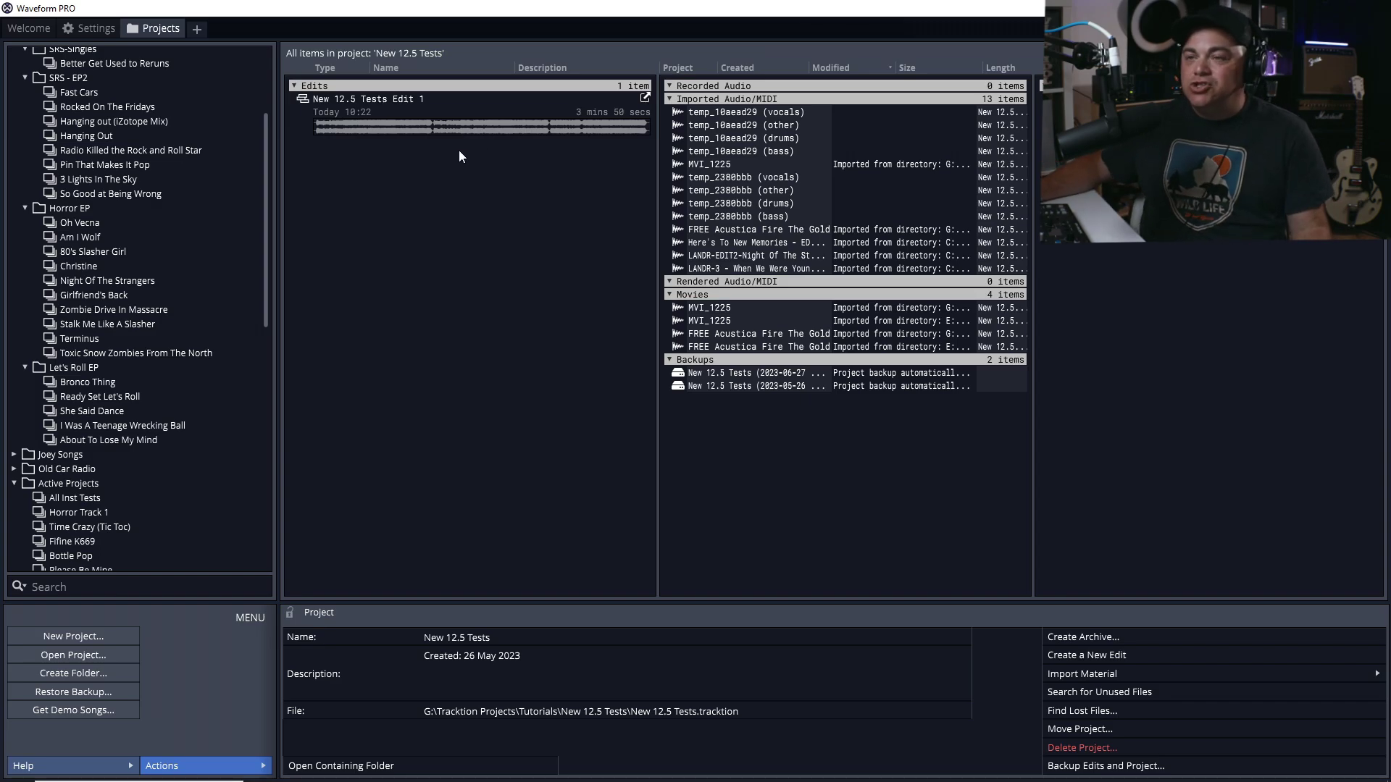
Scroll through the General settings page, then bring up the render-to-file settings
click(92, 28)
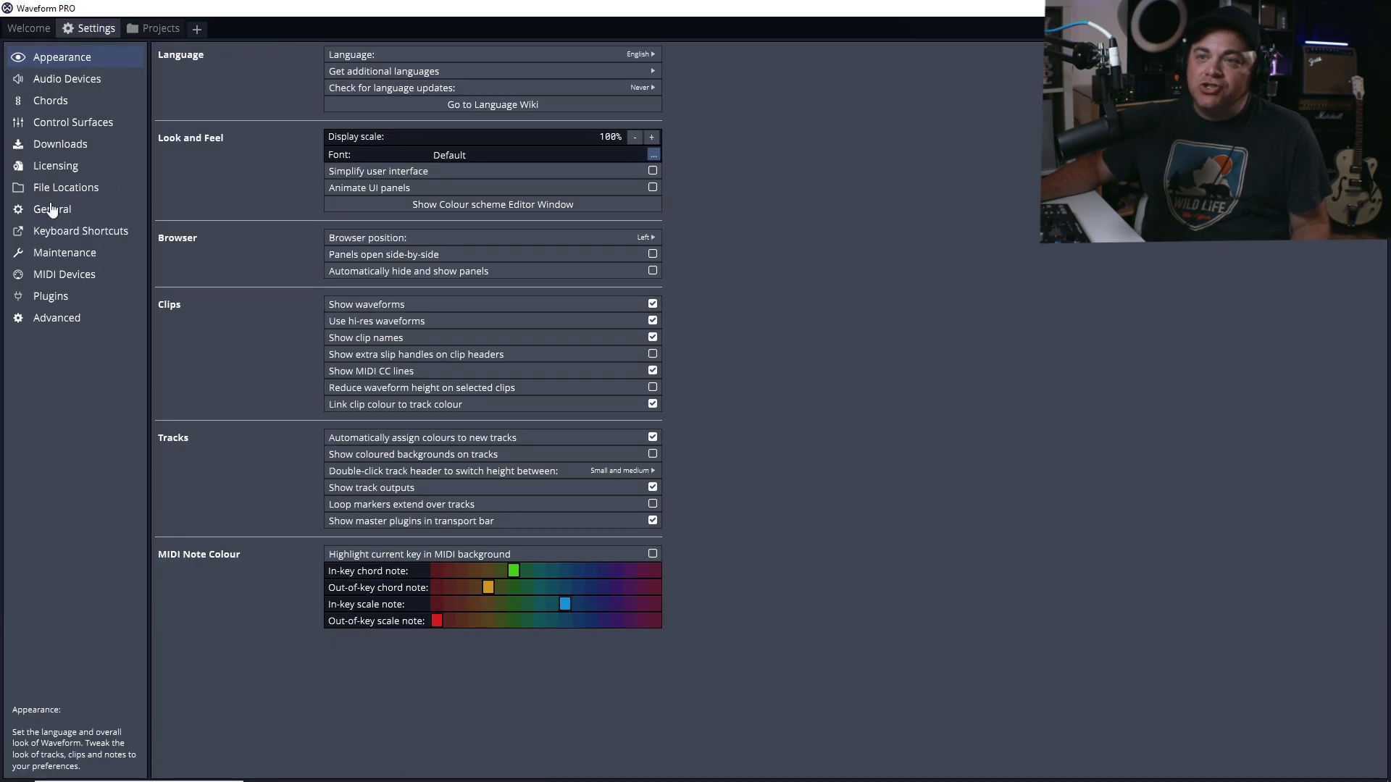
click(86, 218)
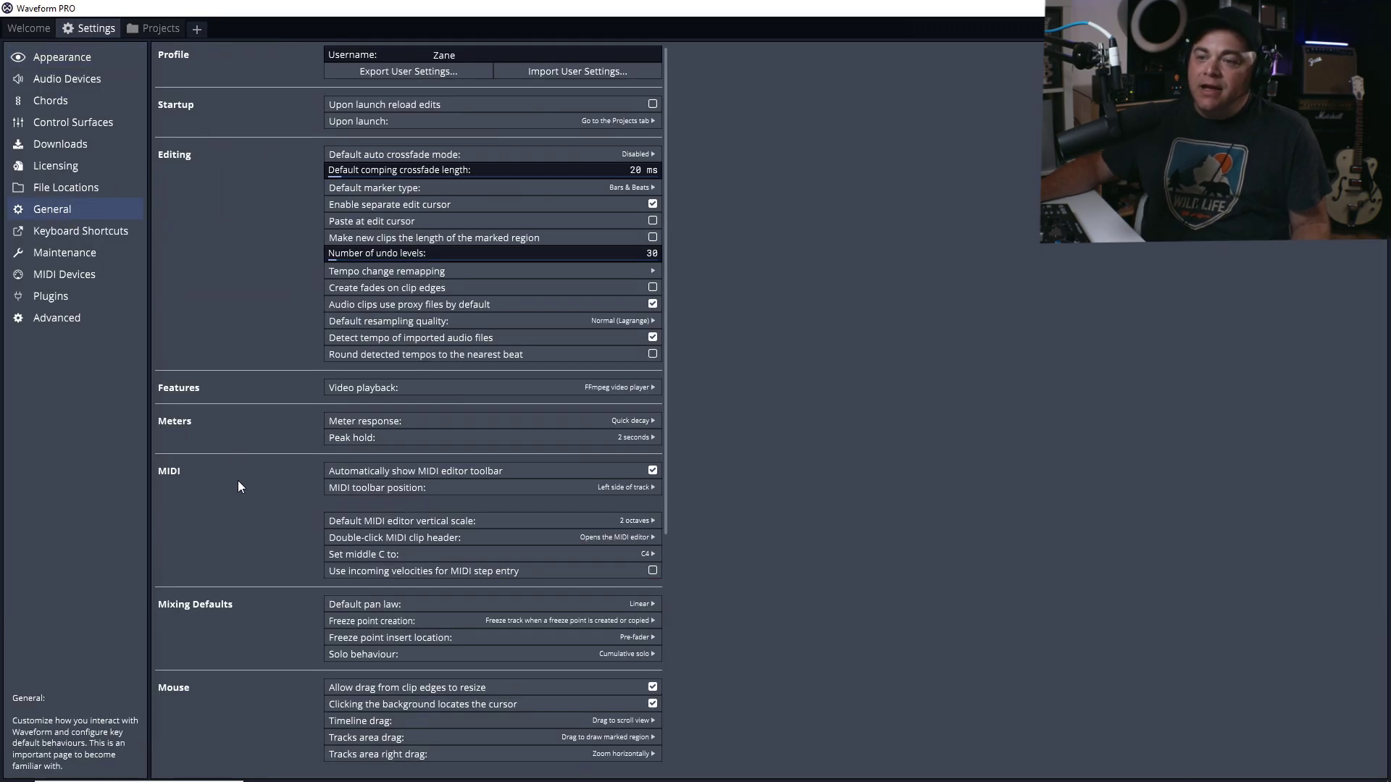
scroll(239, 493, down, 5)
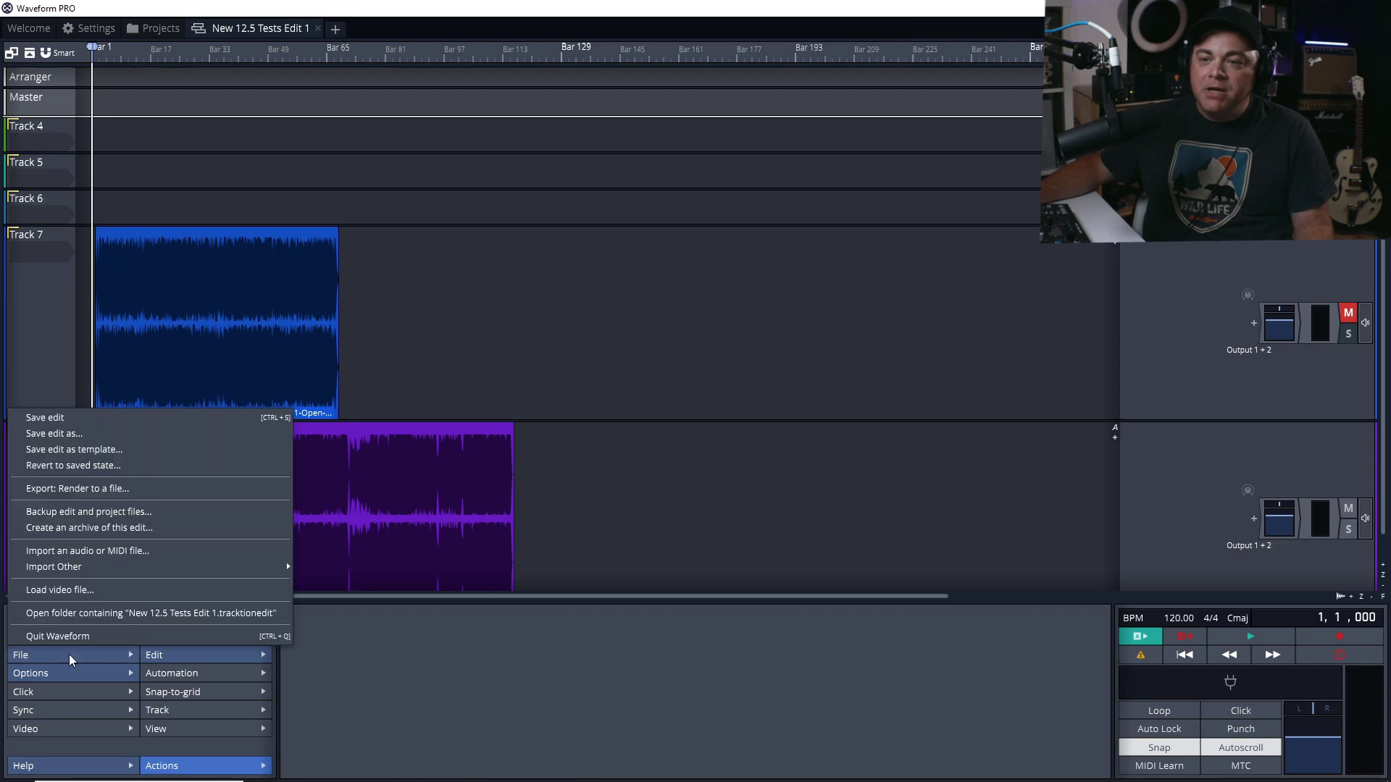
click(66, 490)
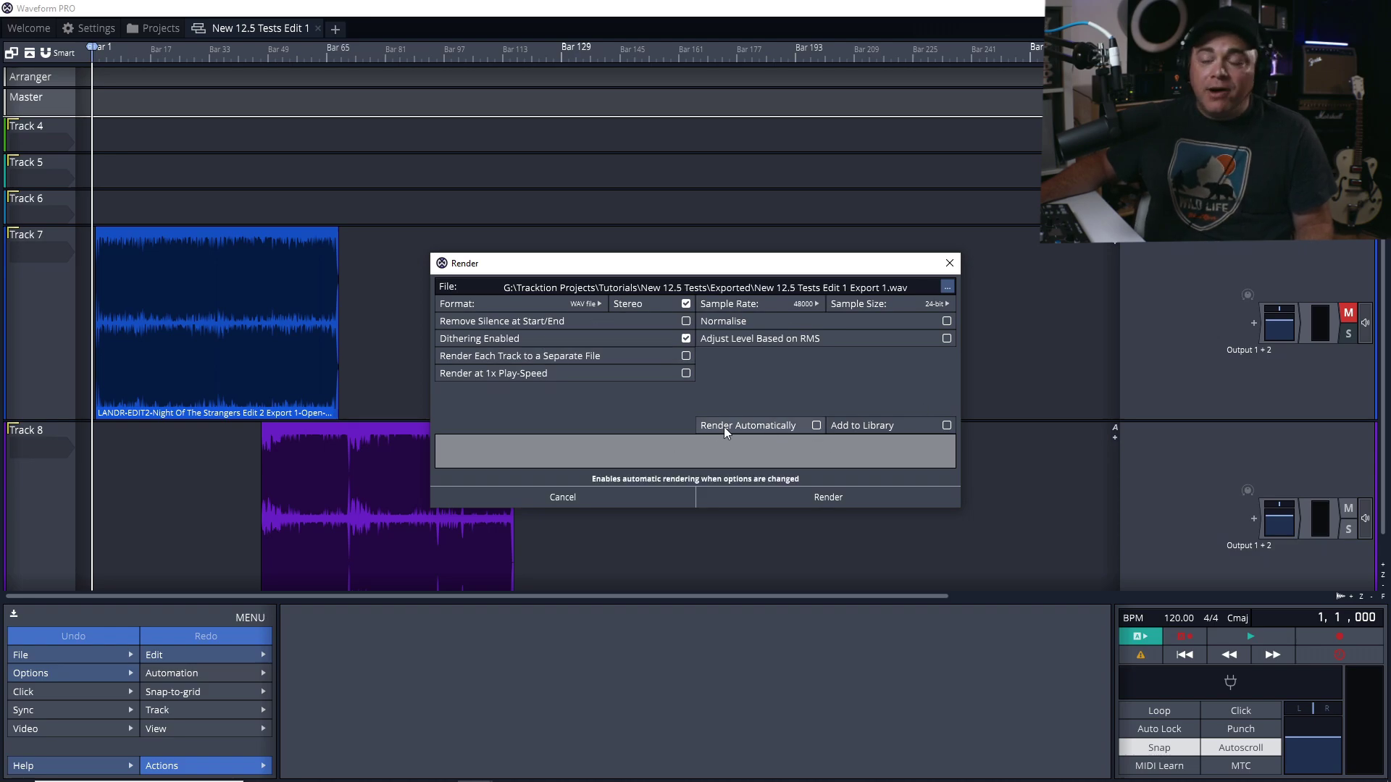
Tick Render Automatically to produce a preview export of New 12.5 Tests Edit 1 Export 1.wav
click(816, 426)
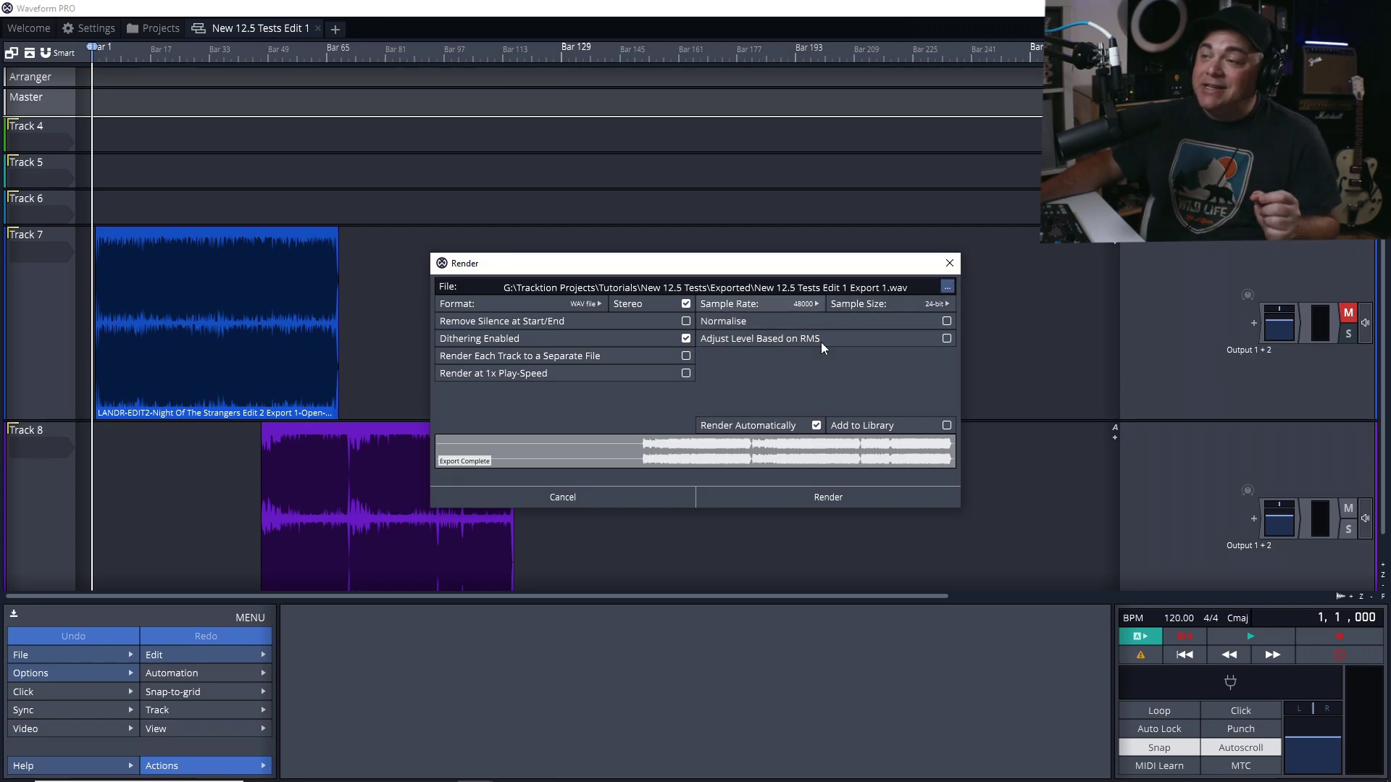
Untick Render Automatically, checking the output file options before and after
click(947, 288)
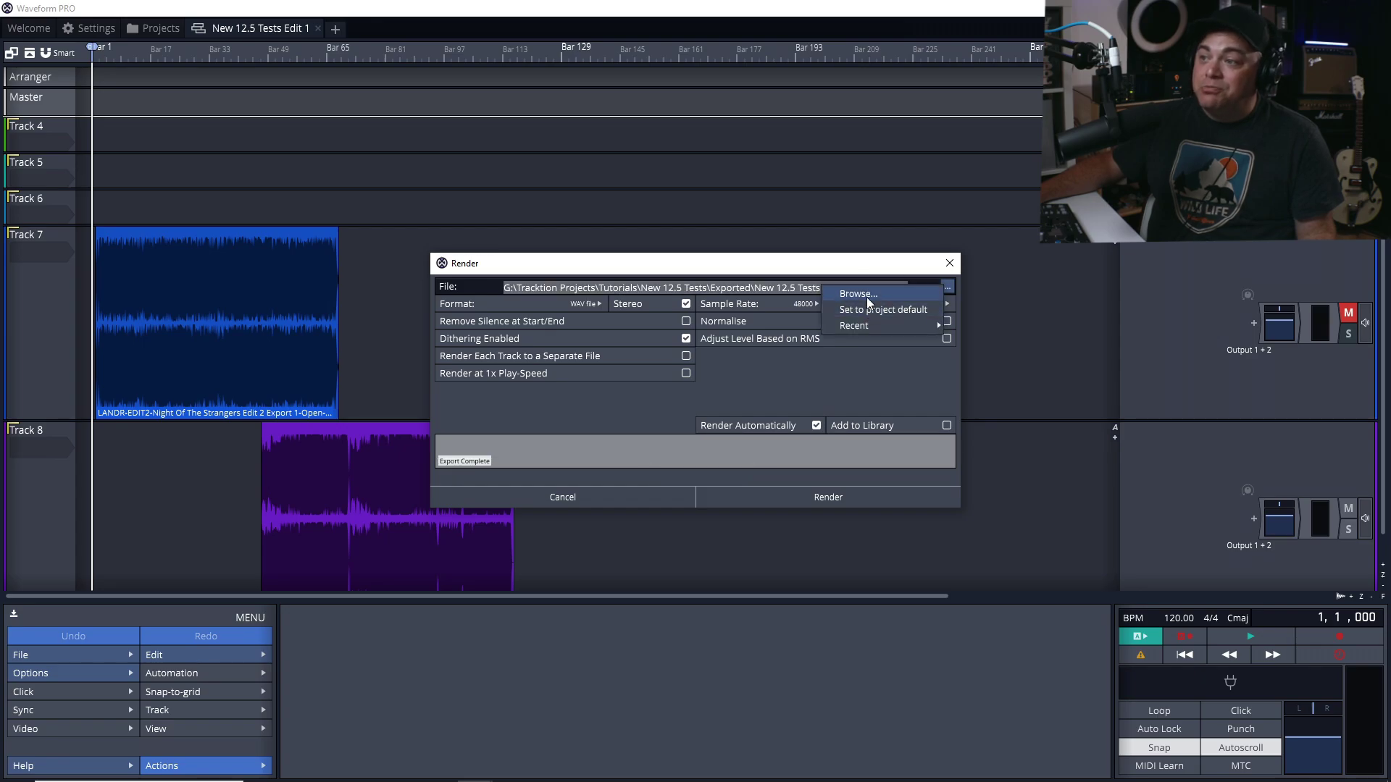
click(700, 265)
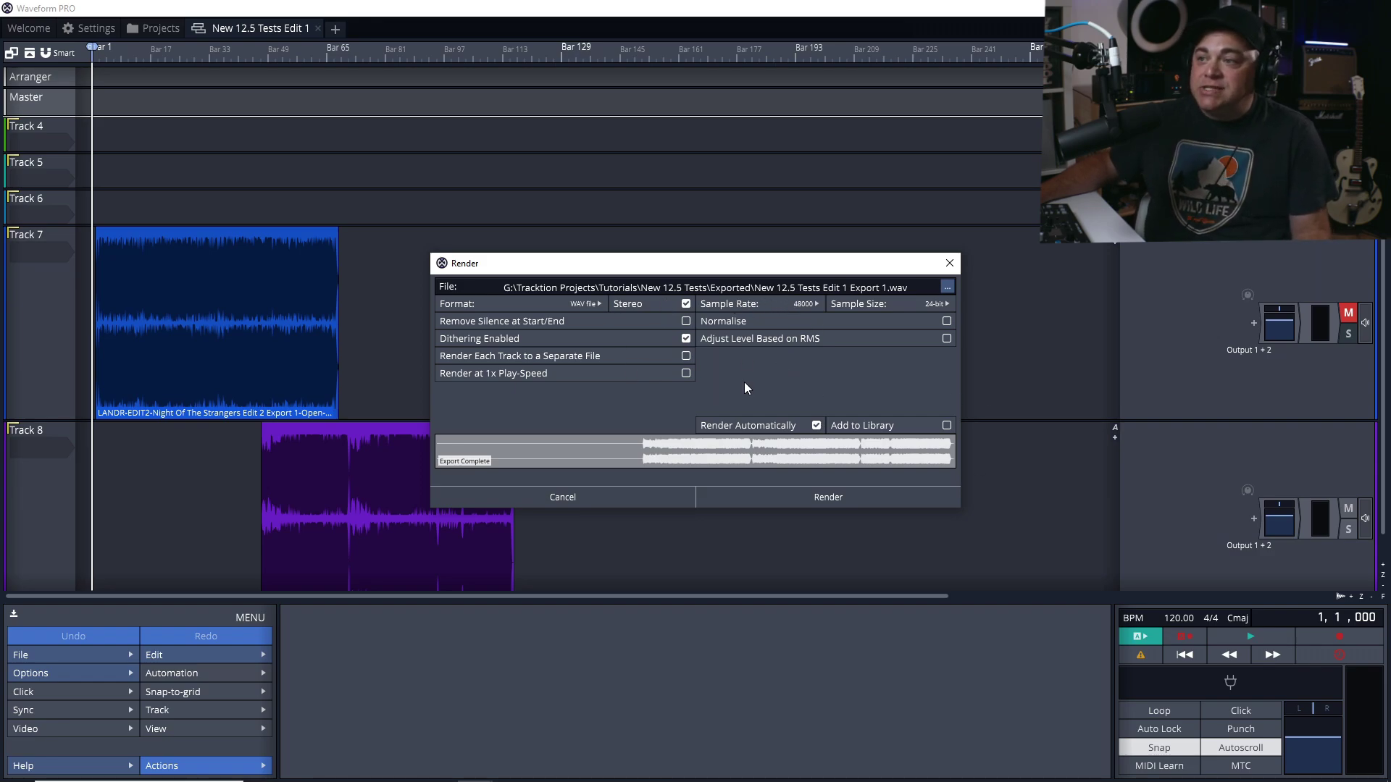
click(816, 426)
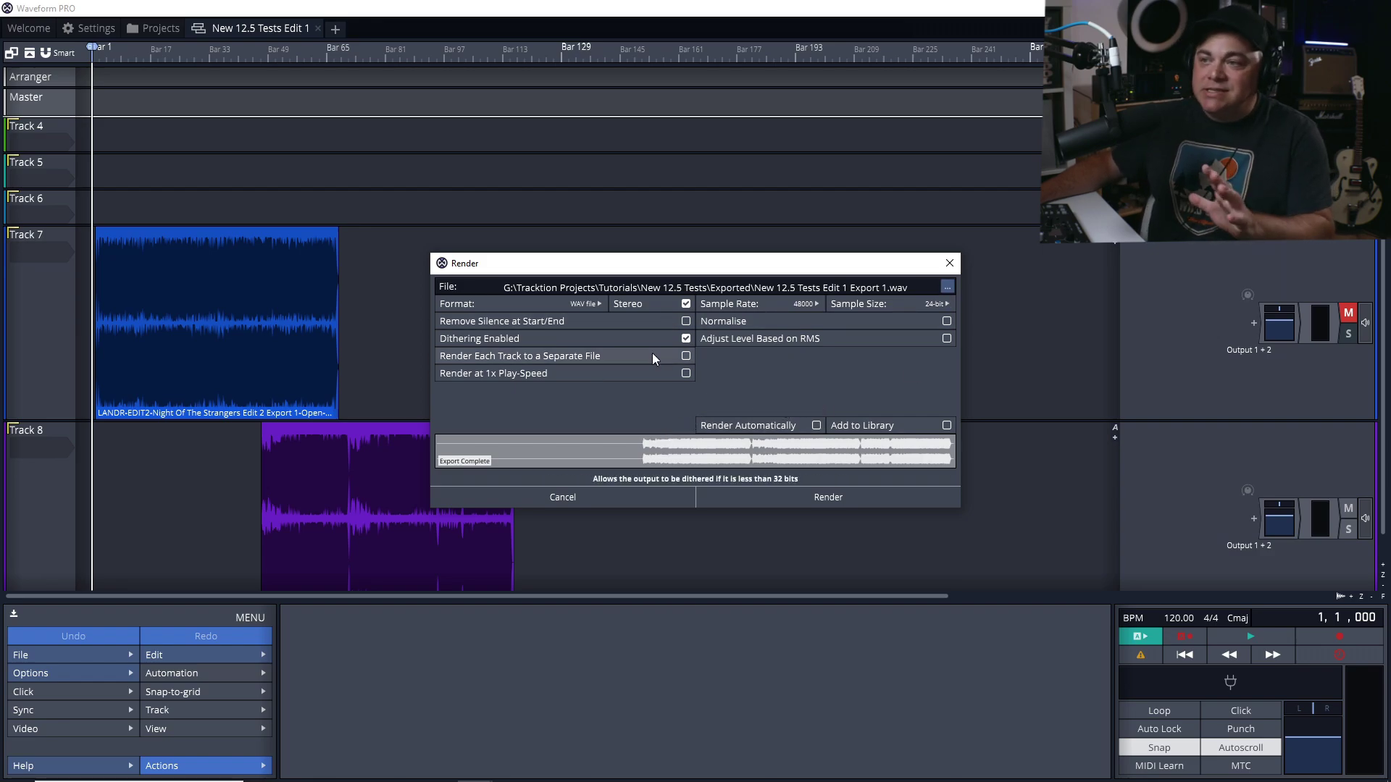
click(945, 286)
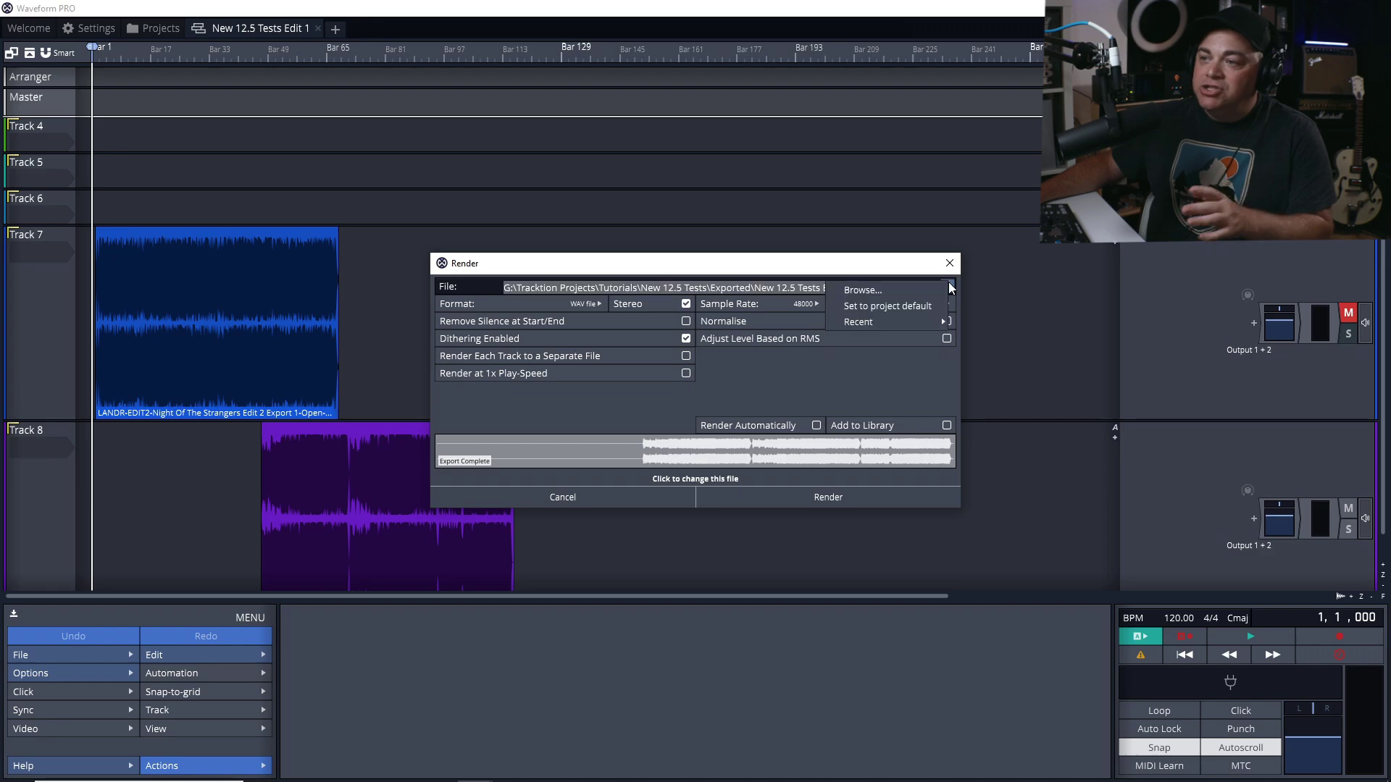
click(740, 444)
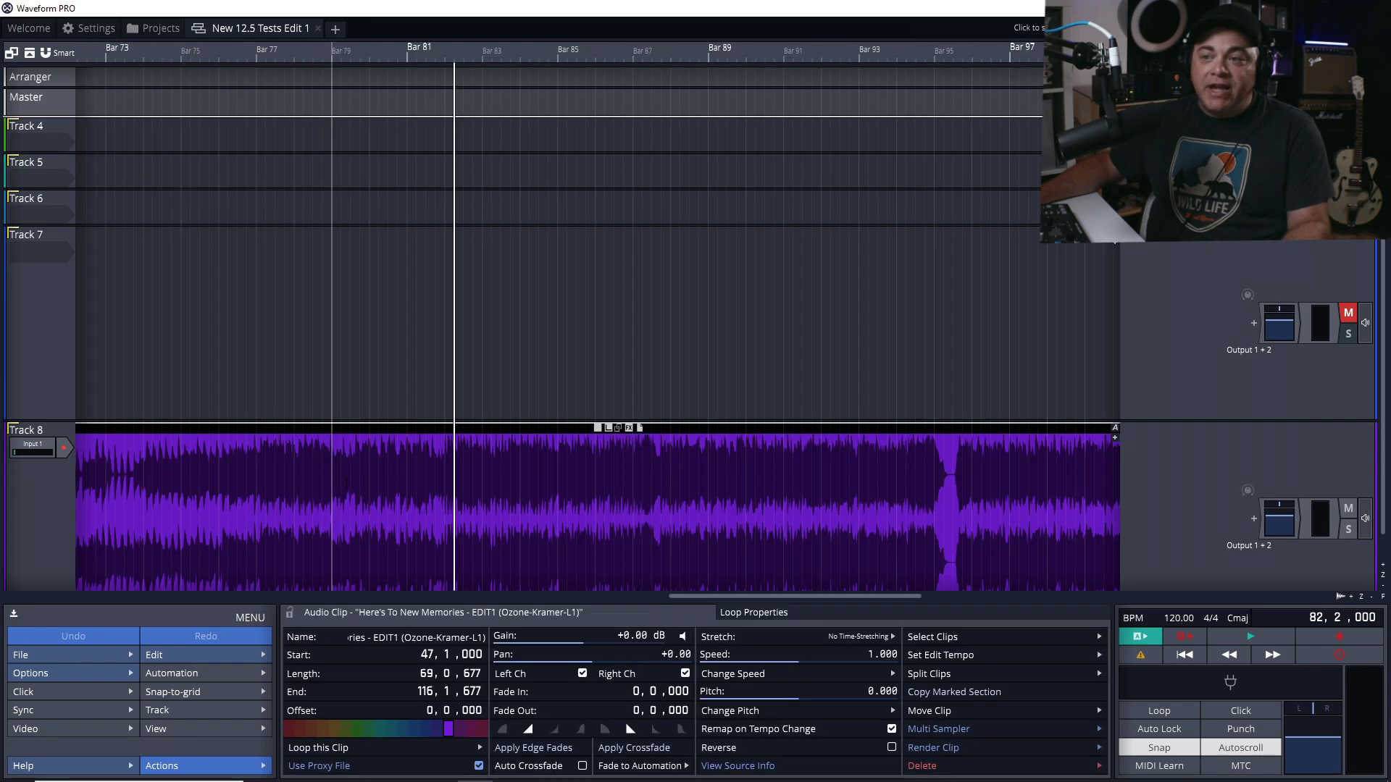
click(362, 431)
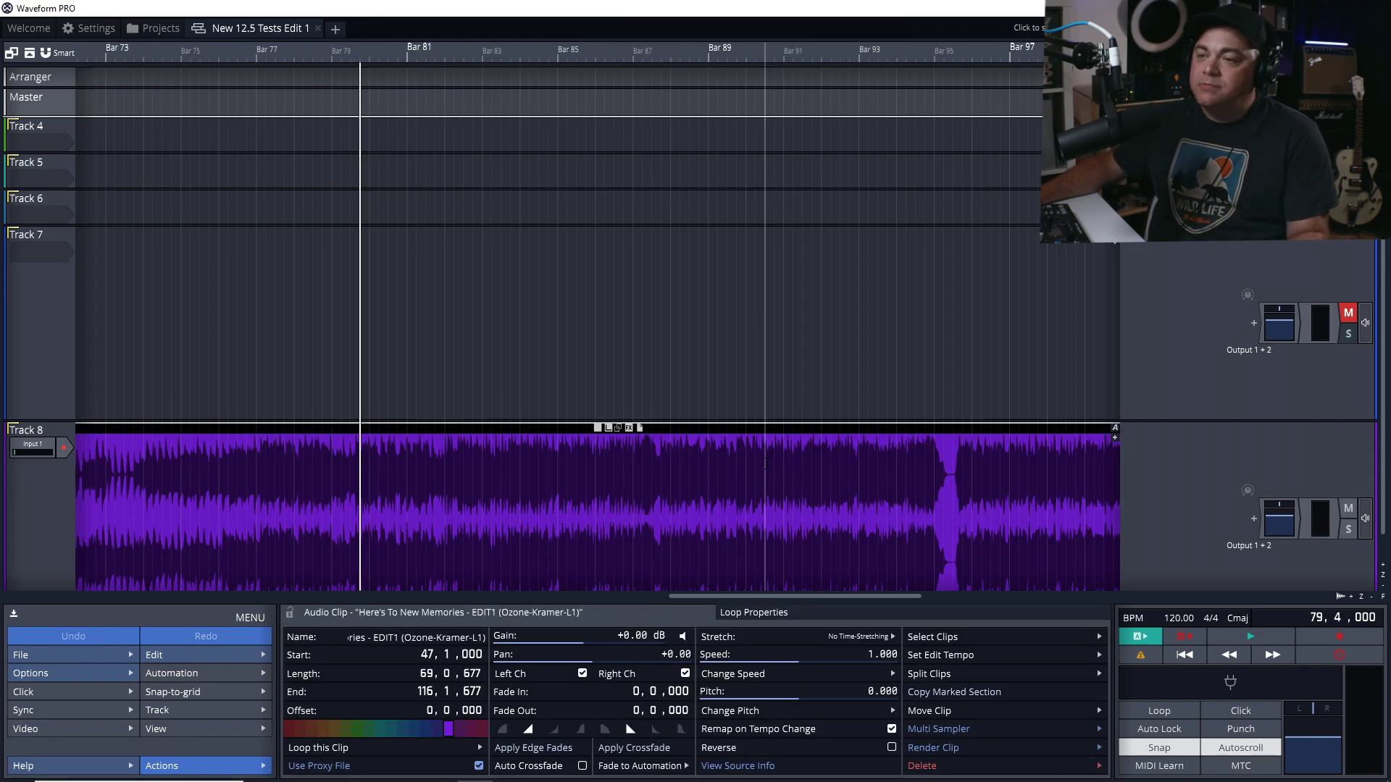
key(space)
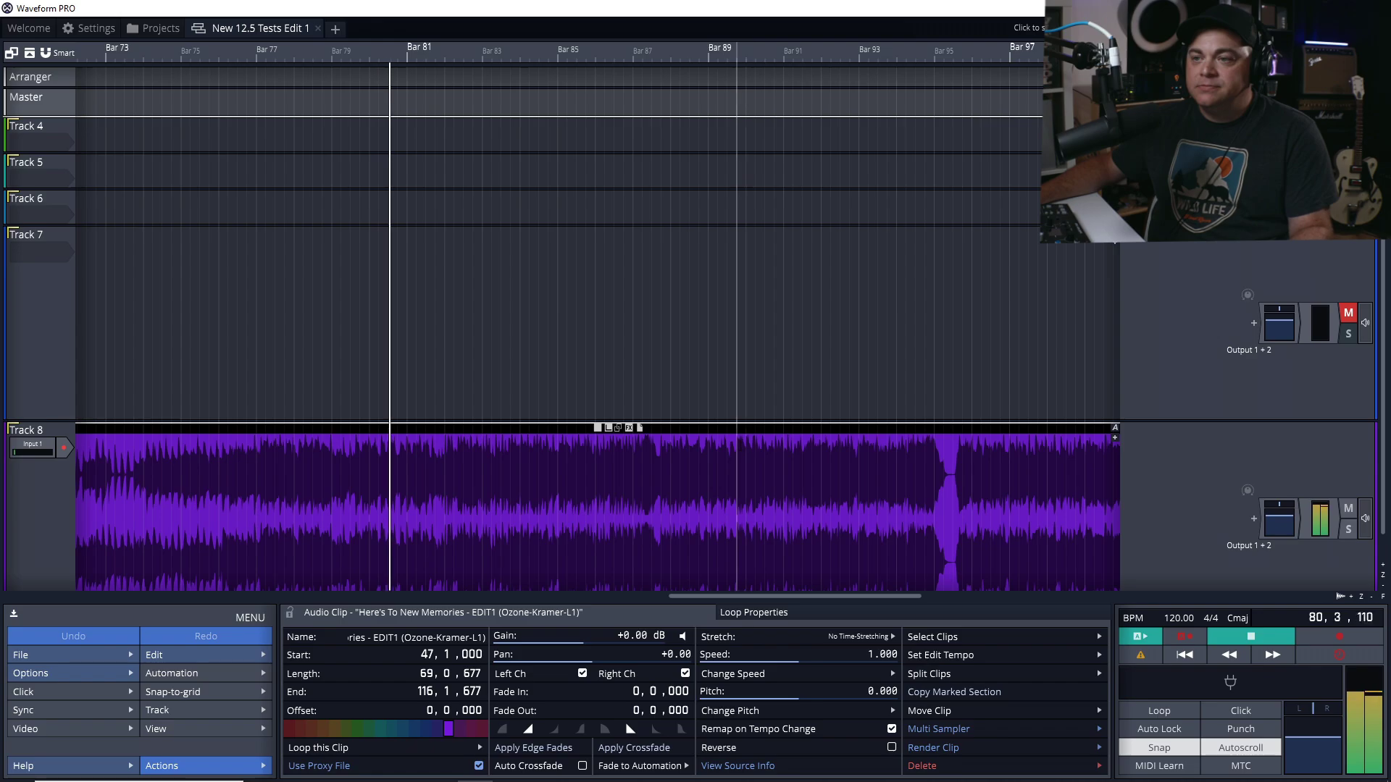
key(space)
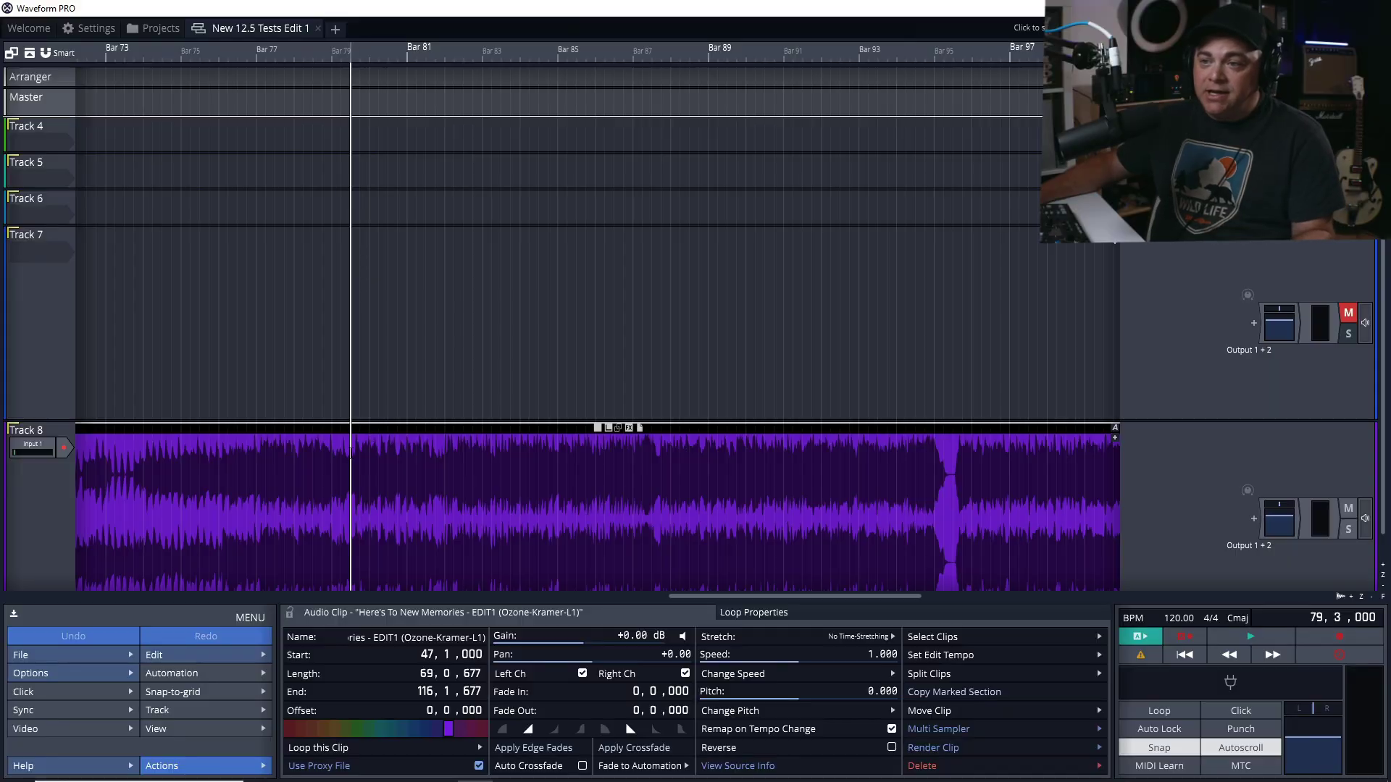
key(space)
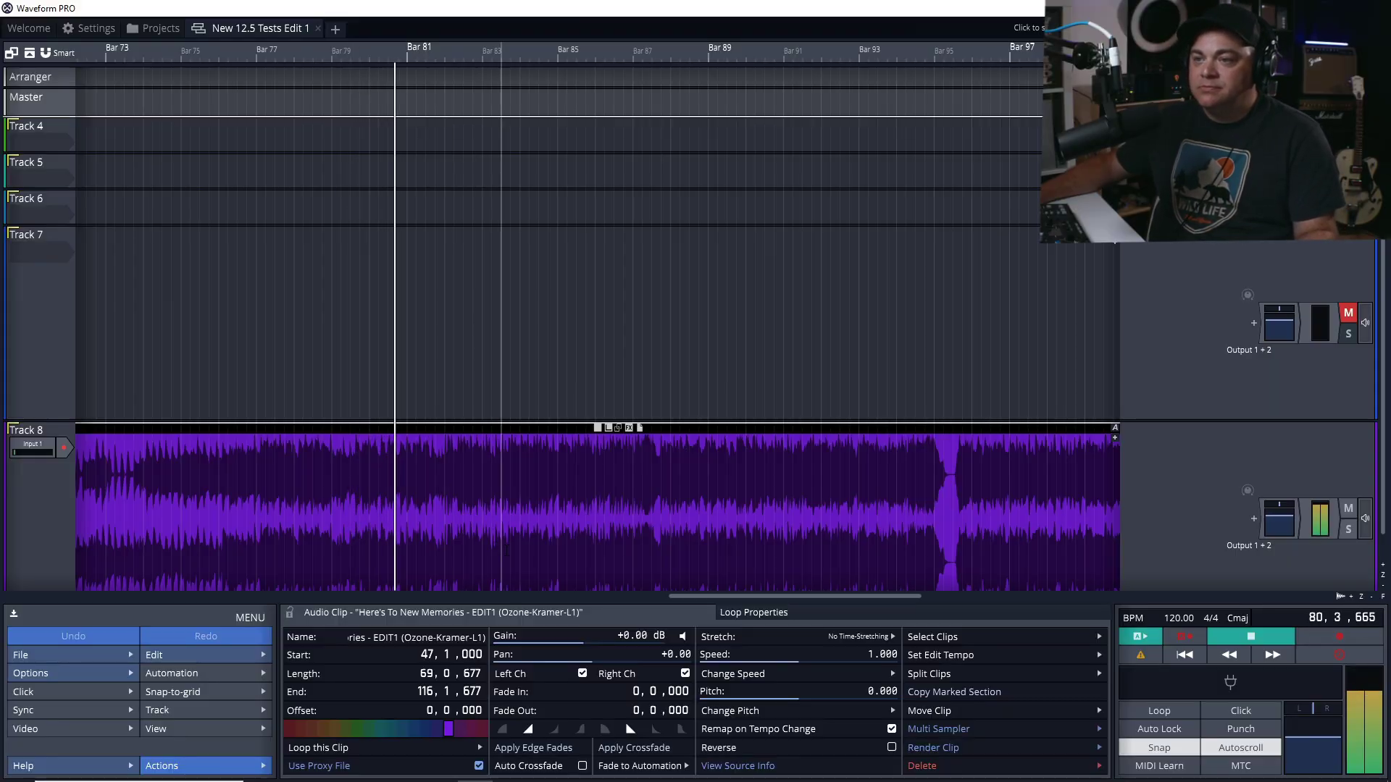
key(space)
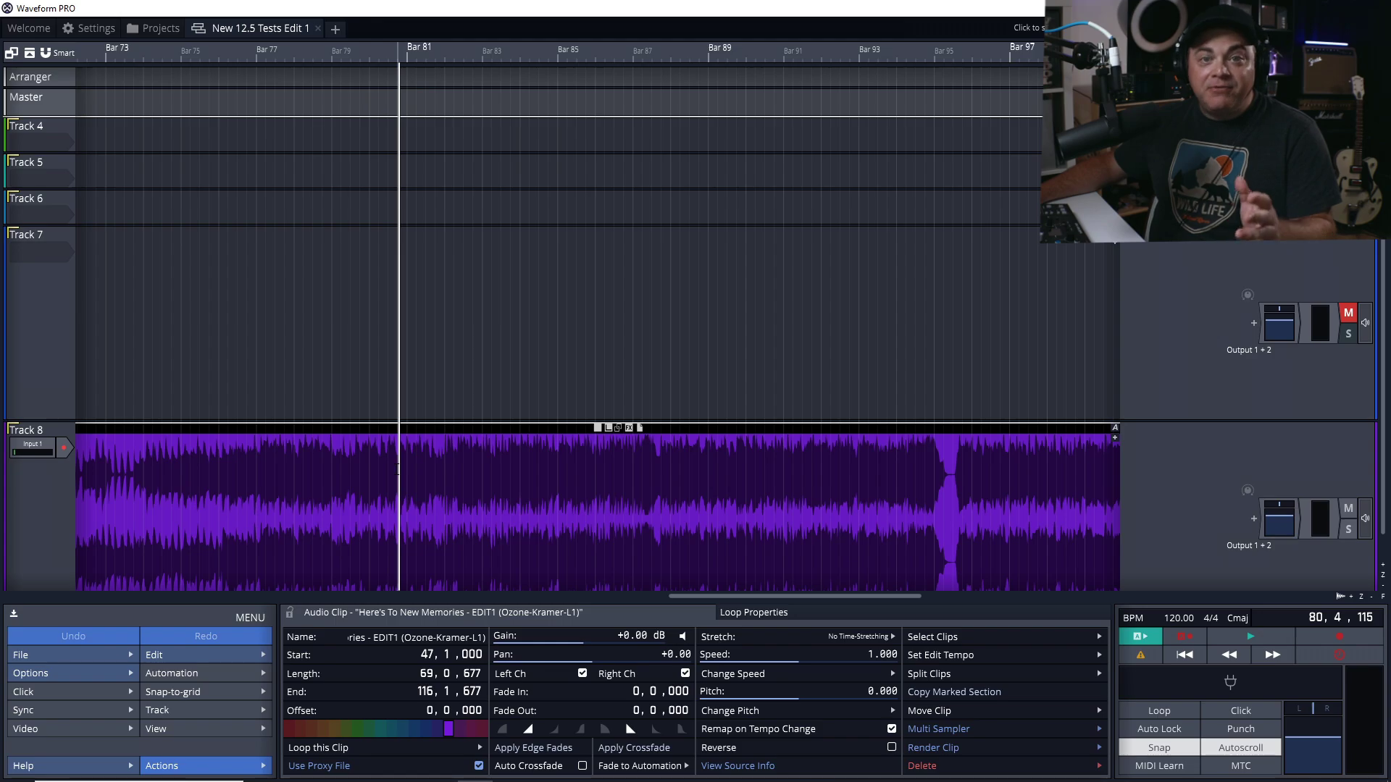
key(space)
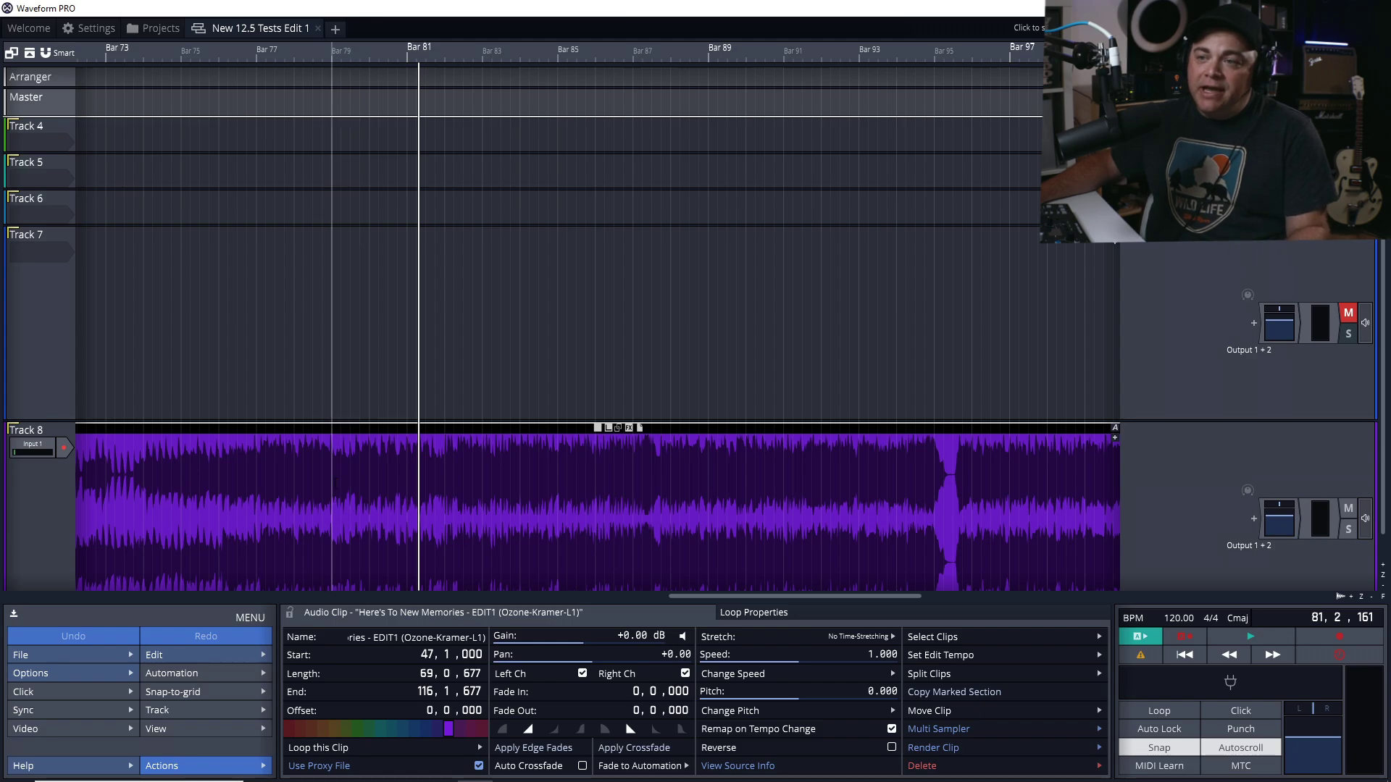
click(333, 481)
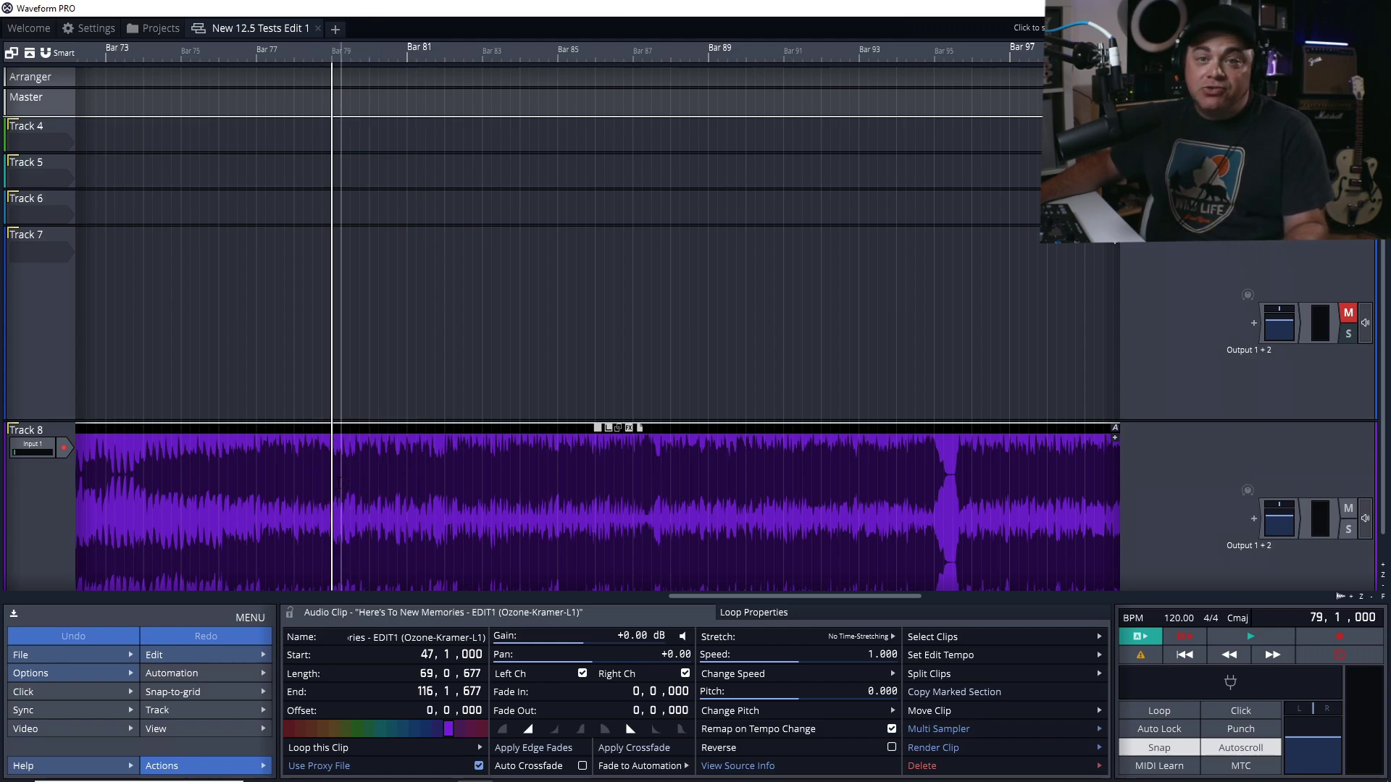
key(space)
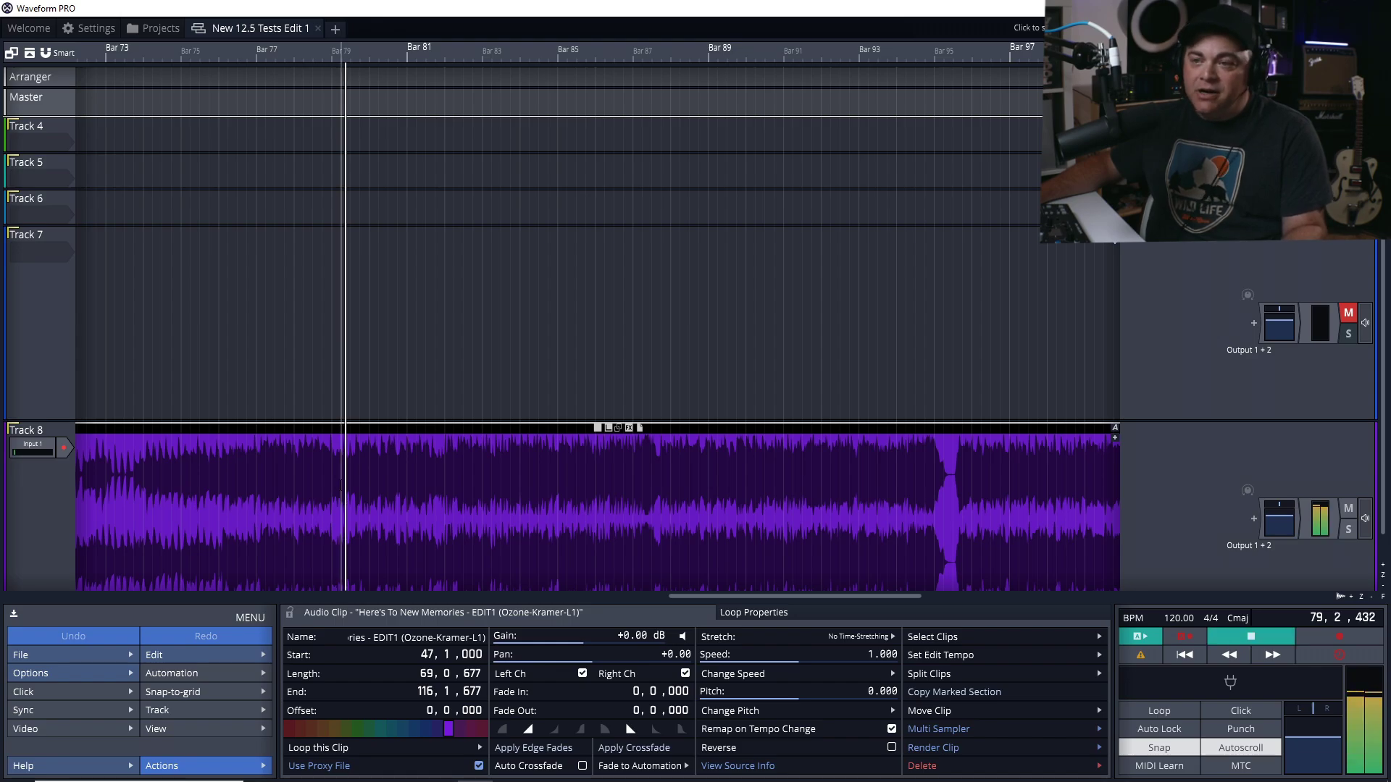
key(space)
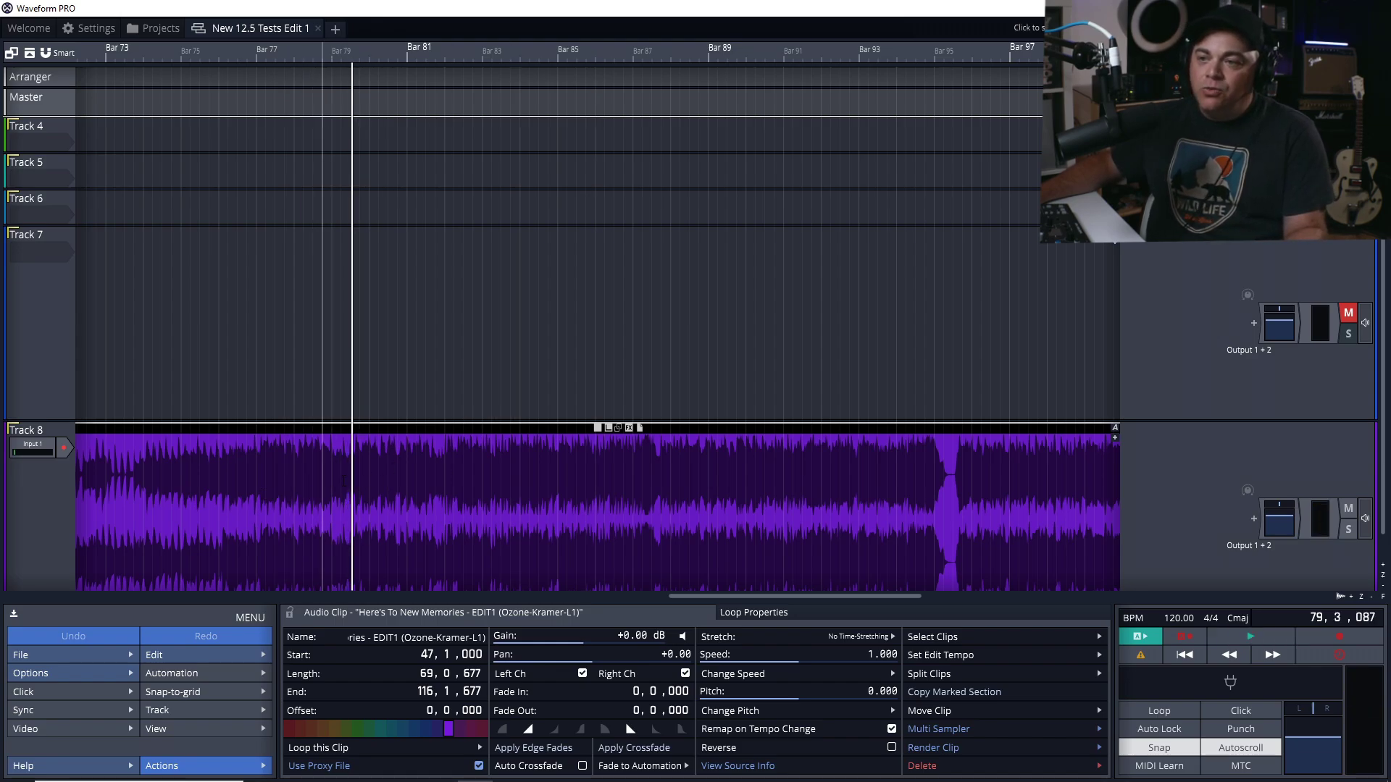
click(332, 482)
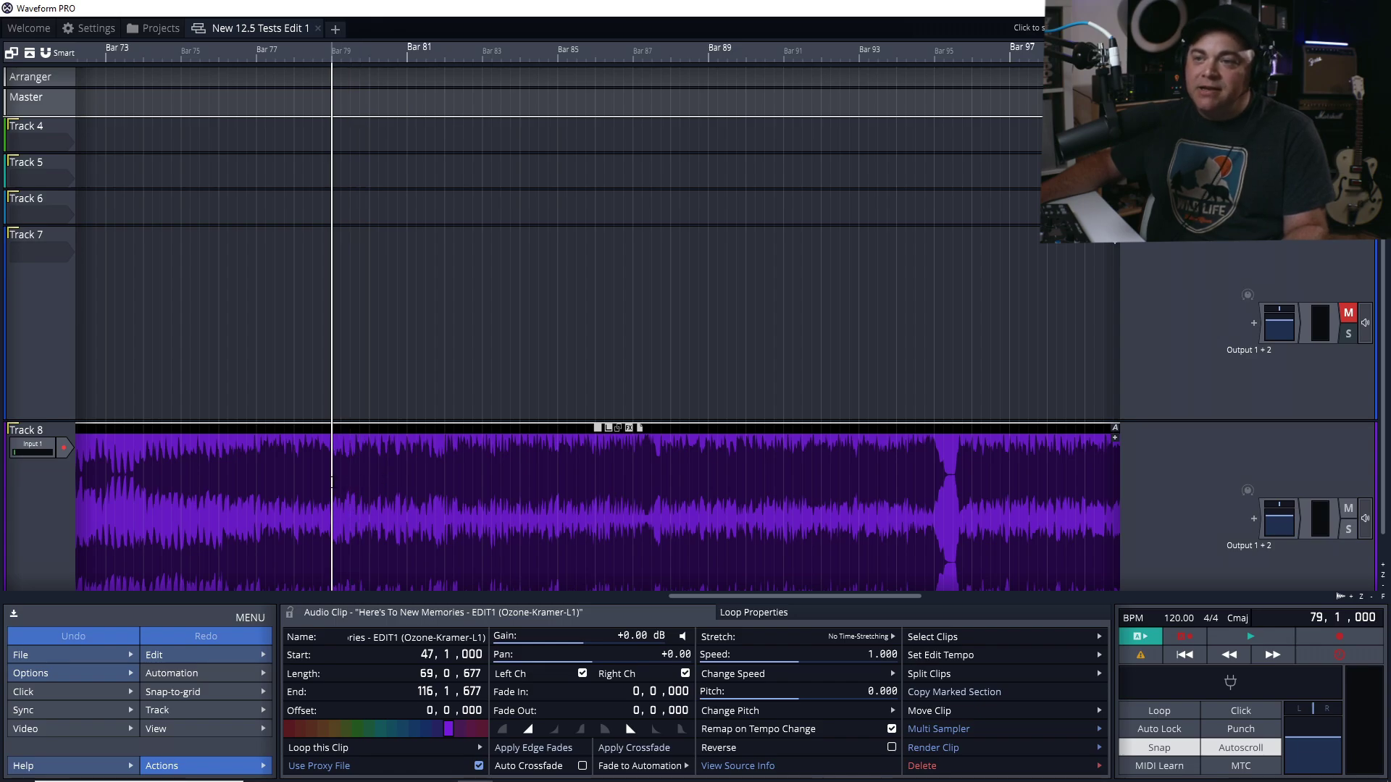
key(space)
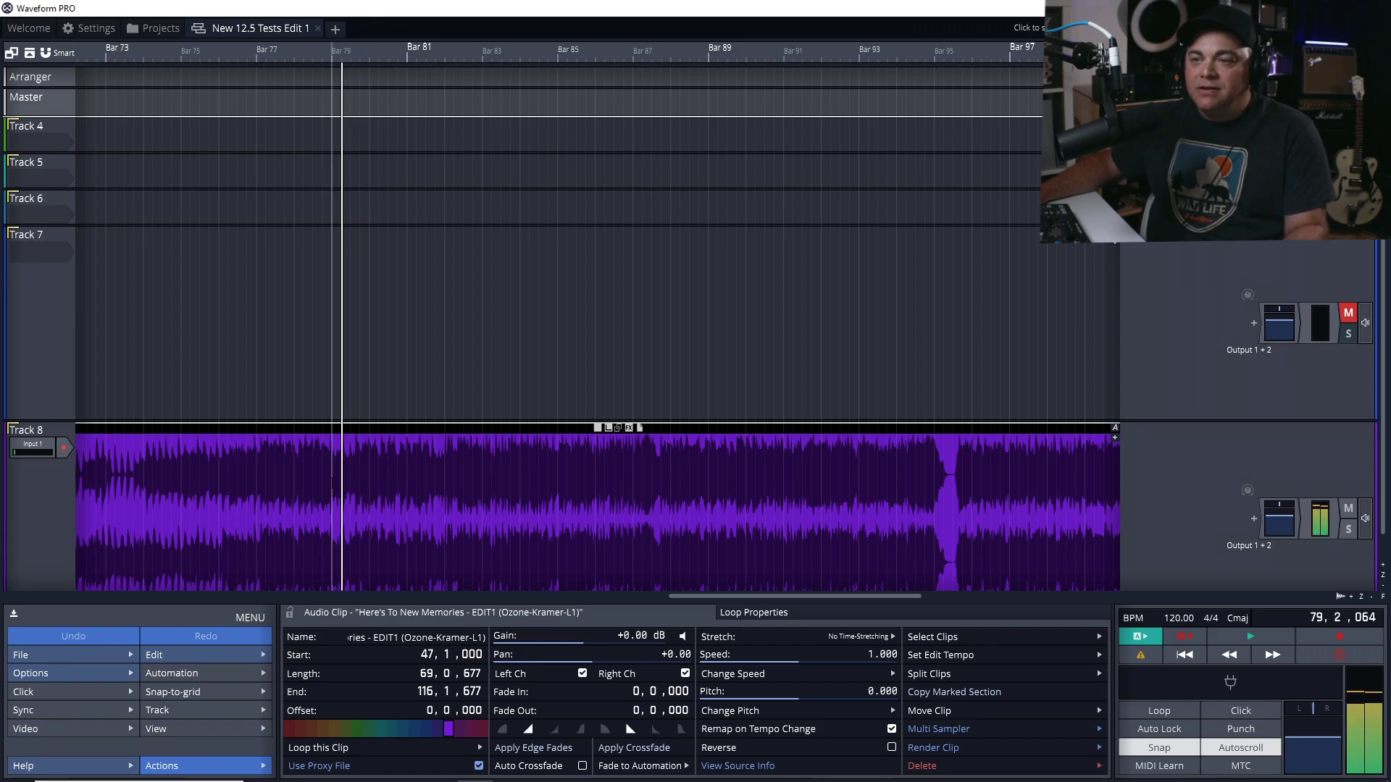
key(space)
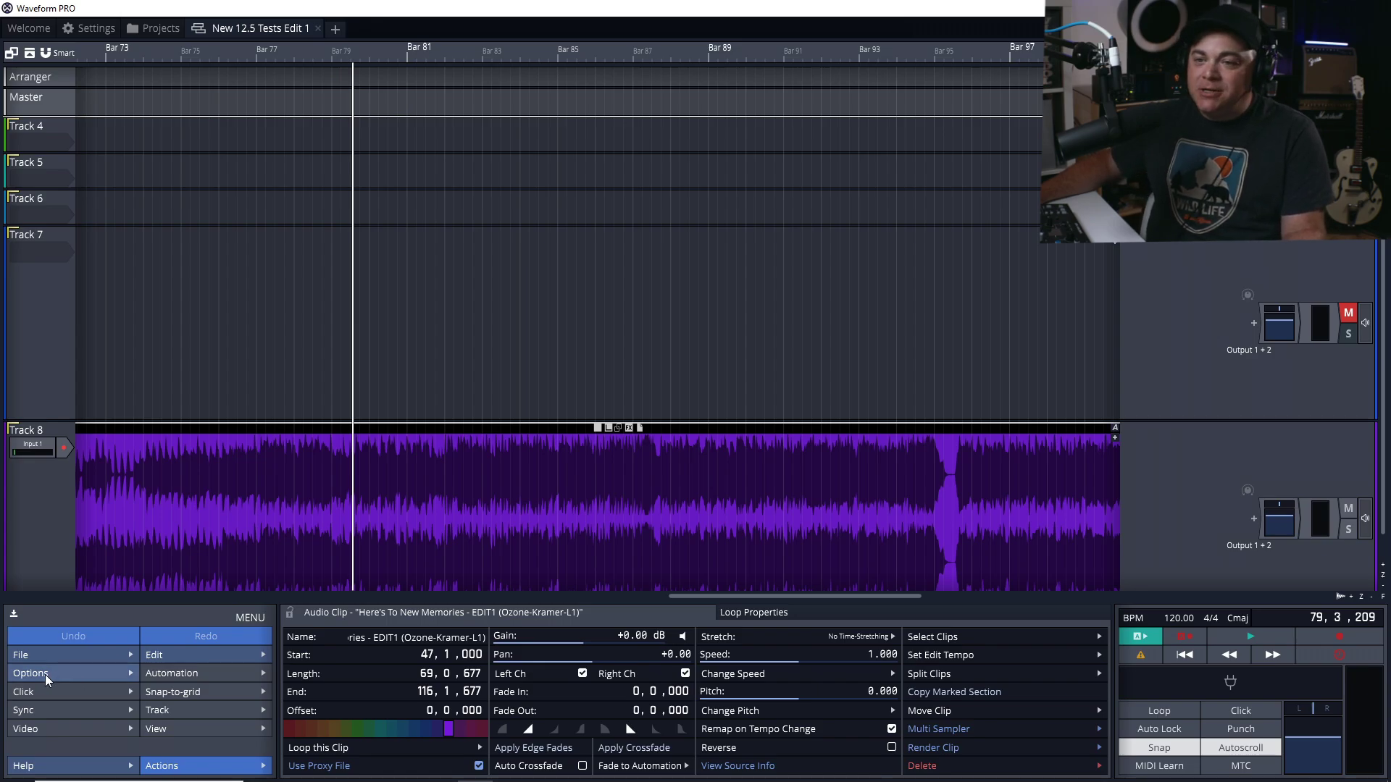
Enable 'Return to start on stop' in the bottom panel's Options menu
click(16, 617)
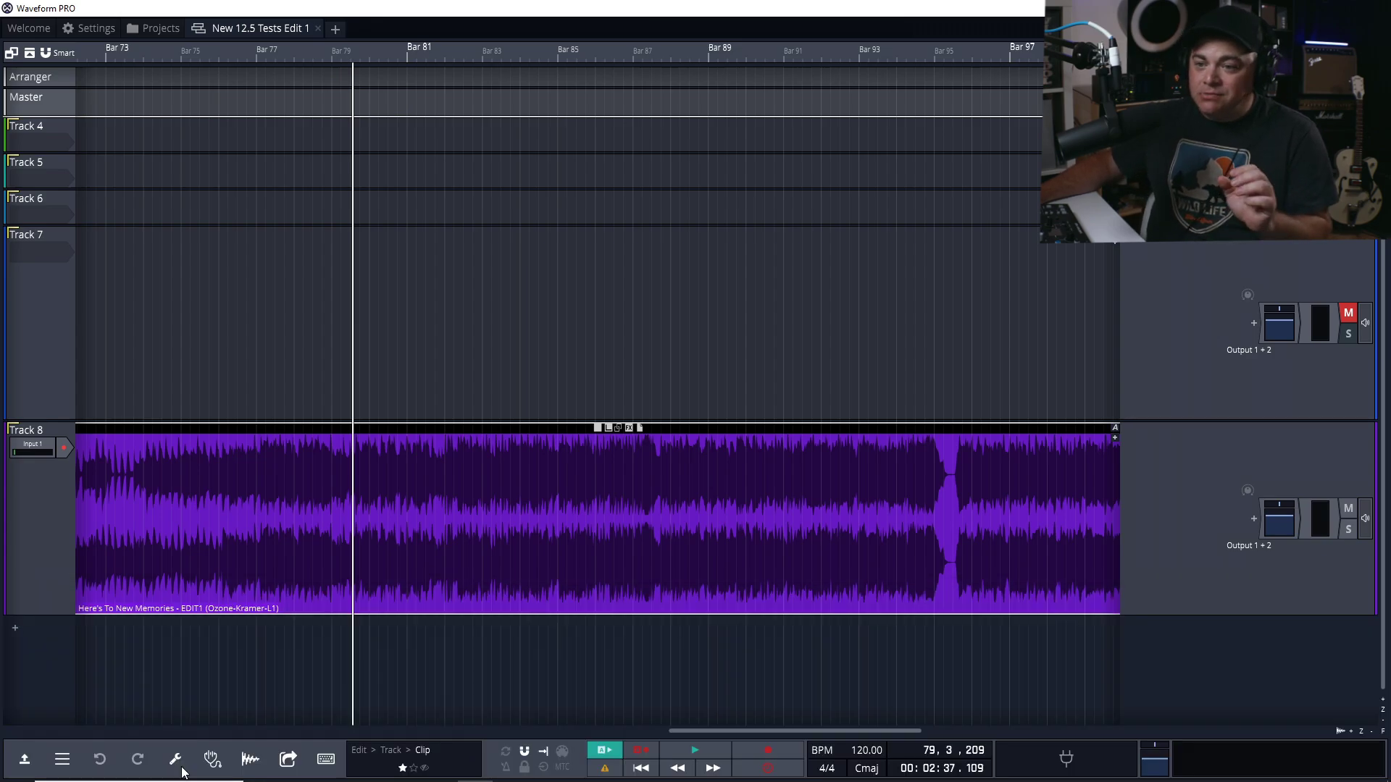
click(24, 761)
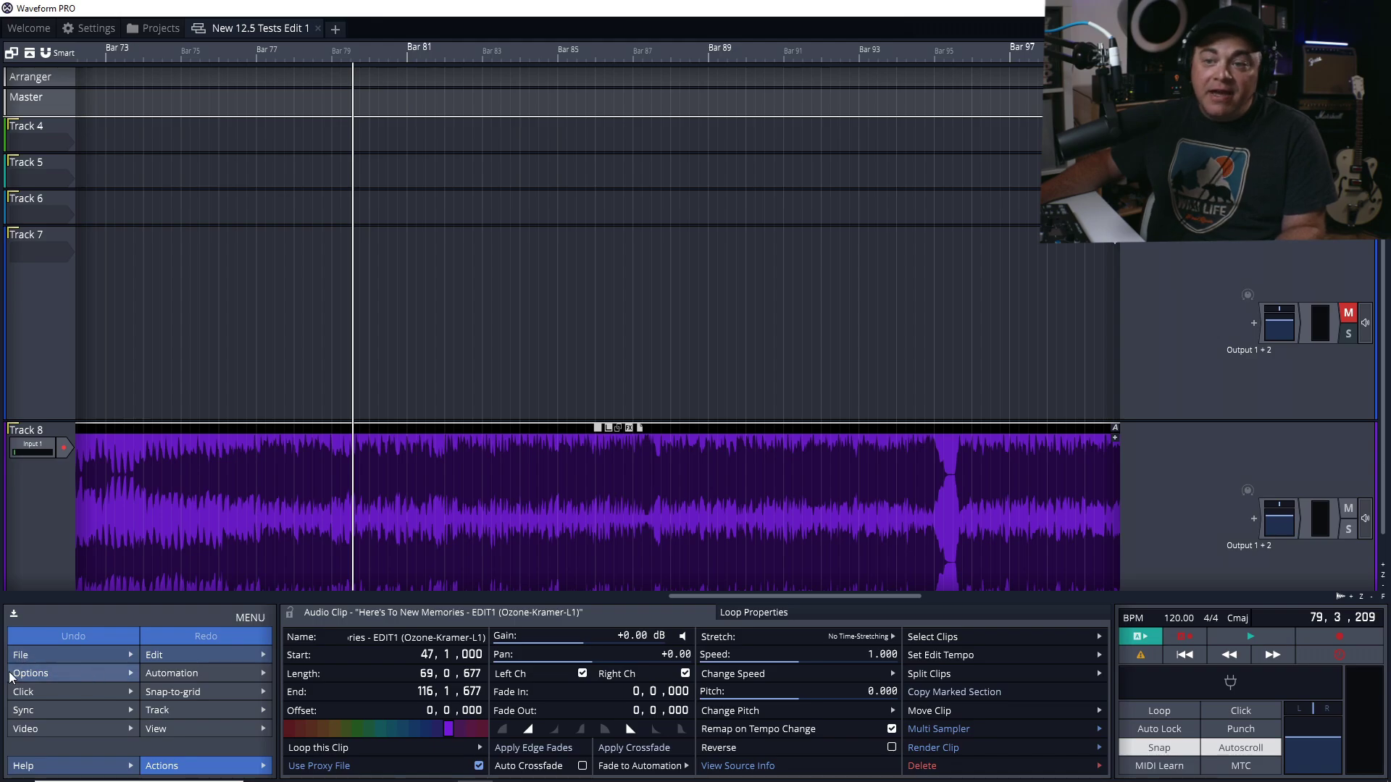
click(40, 672)
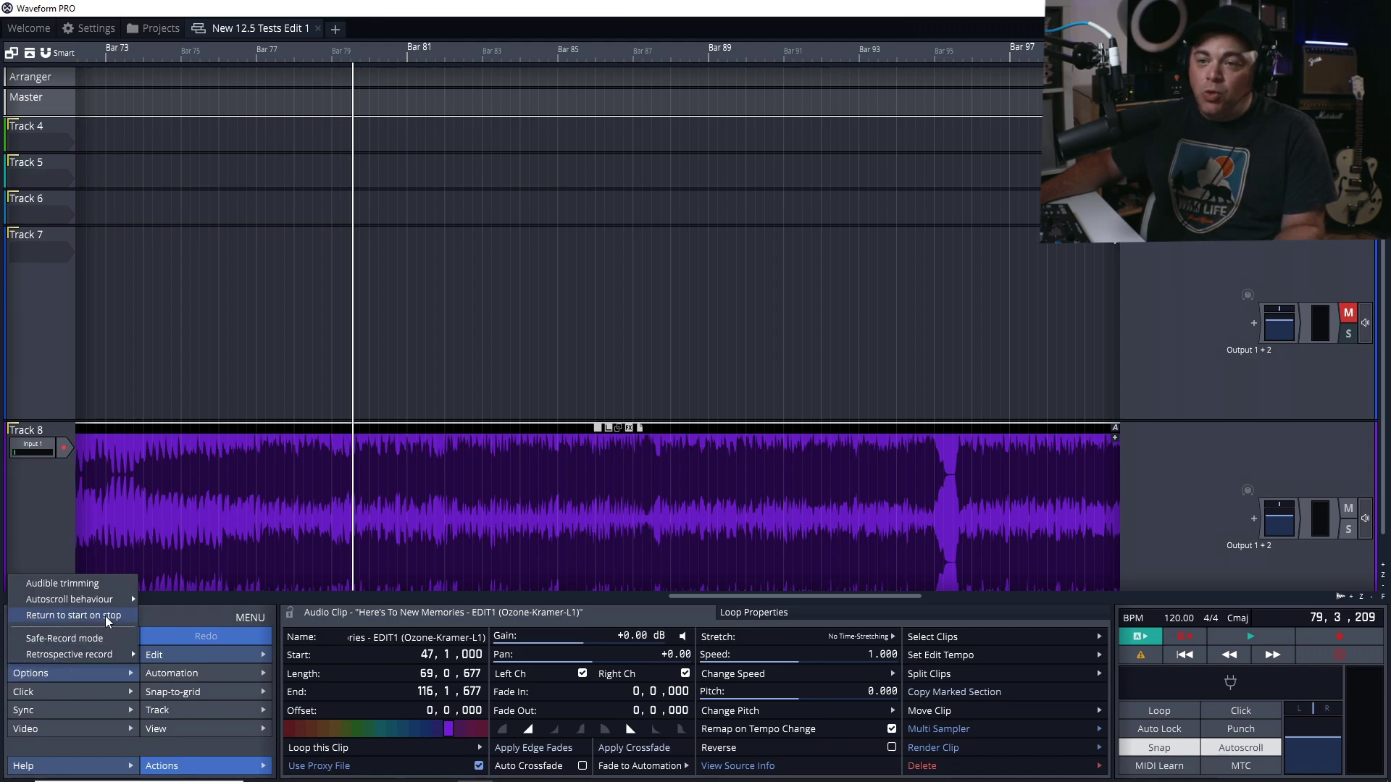
click(106, 616)
Start and stop playback with Space to confirm the playhead jumps back
key(space)
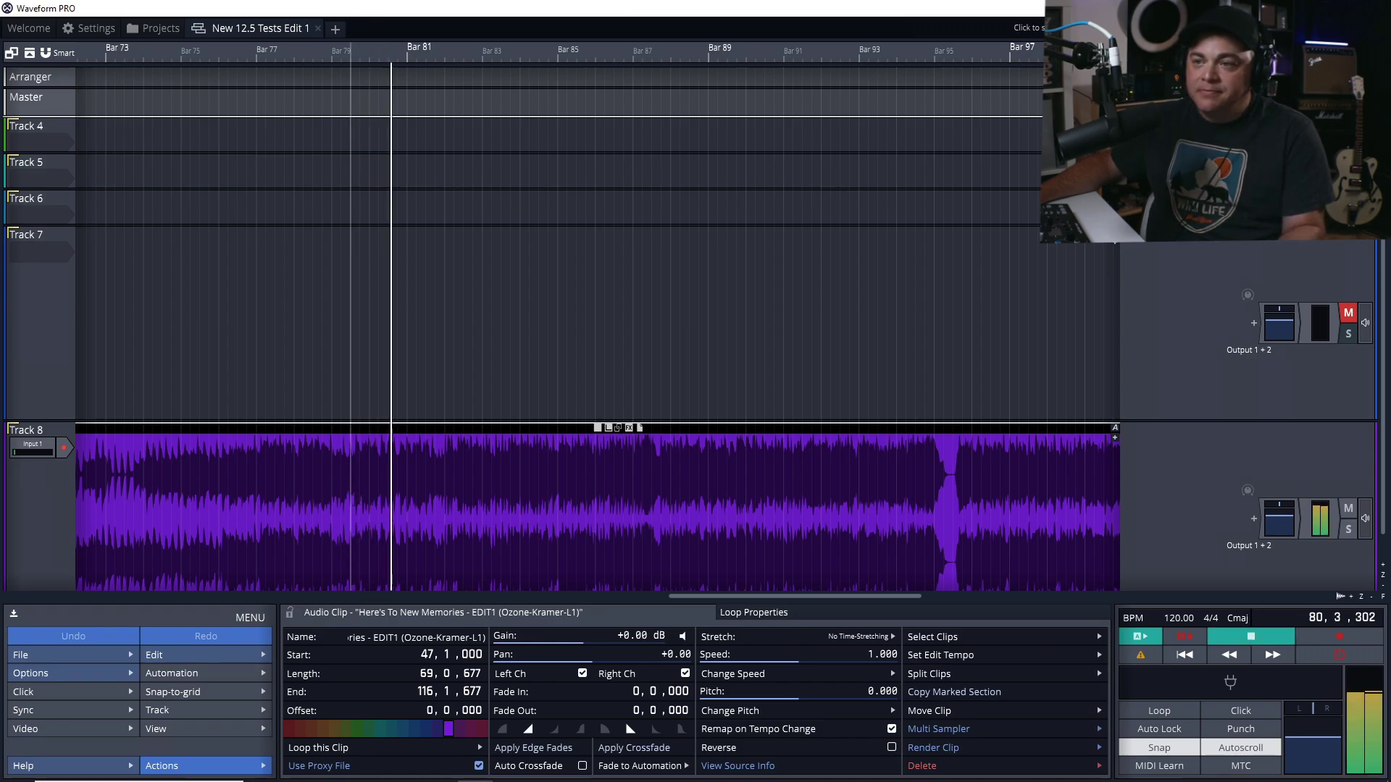
key(space)
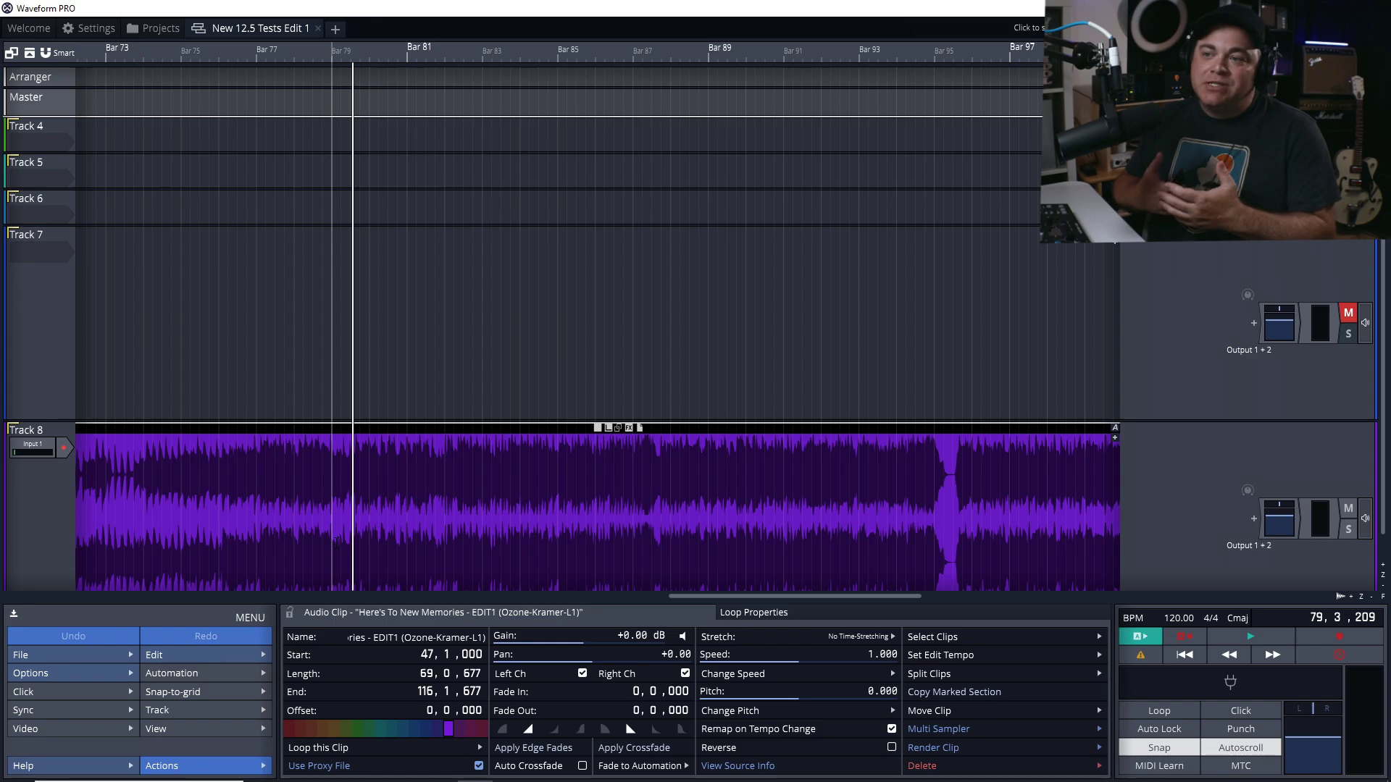
scroll(332, 290, up, 2)
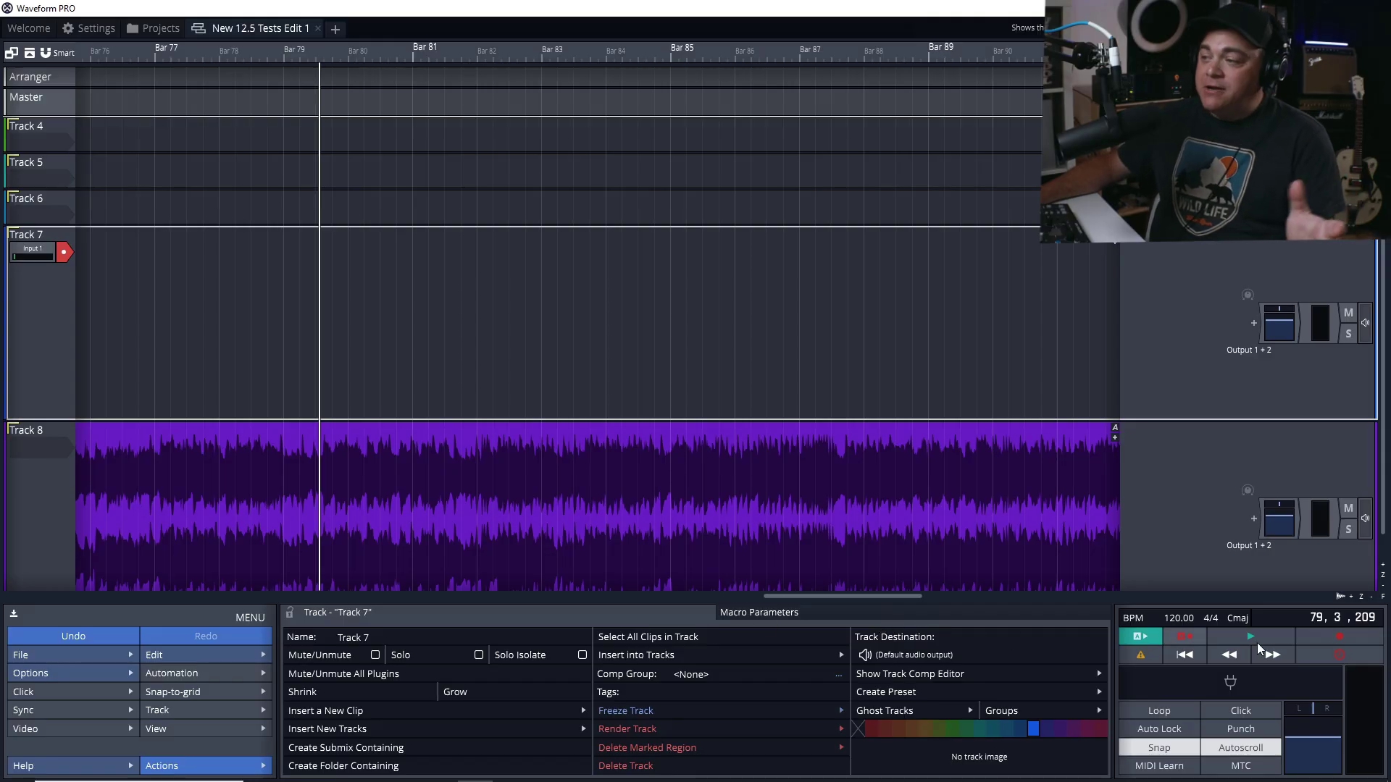
Record 'Track 7 Recording 1' from 79|3|209 to 80|3|929, stopping with Space
click(1332, 635)
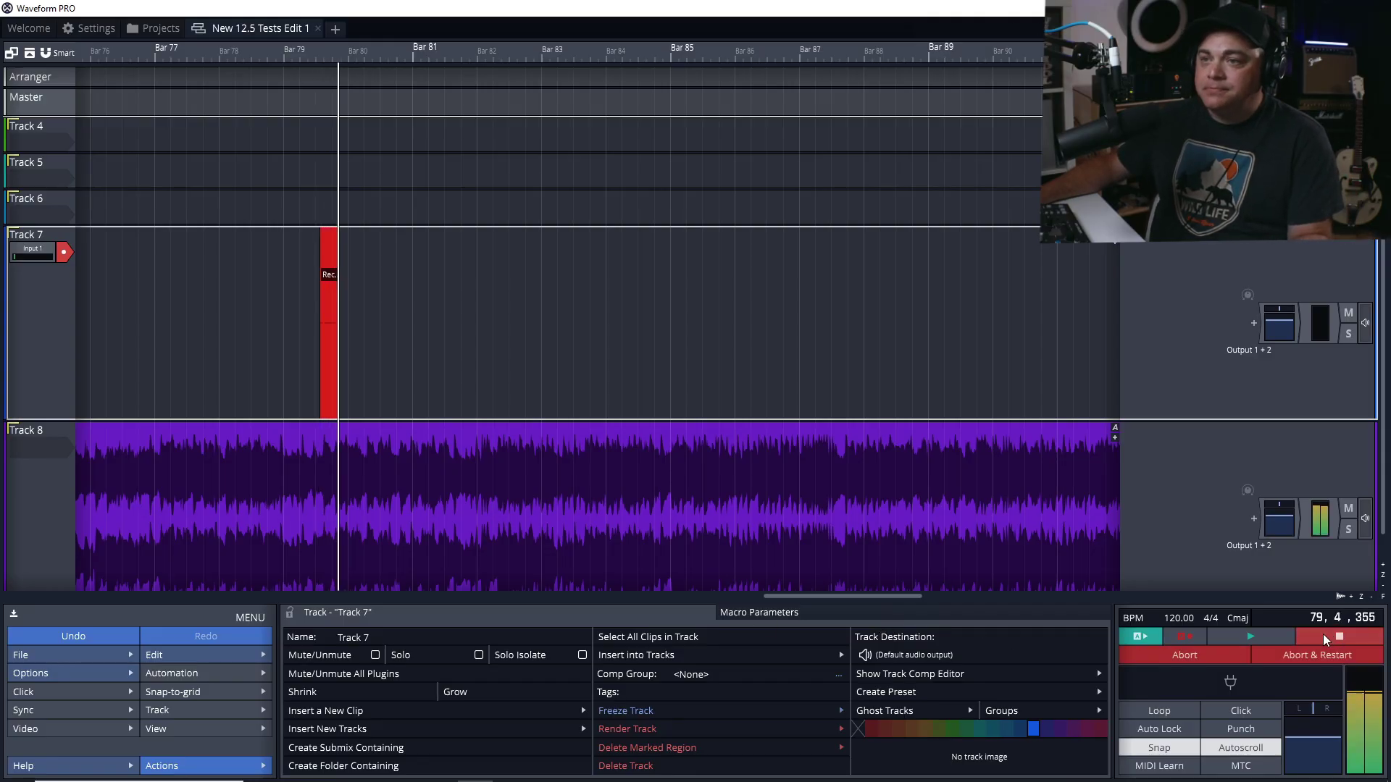
key(space)
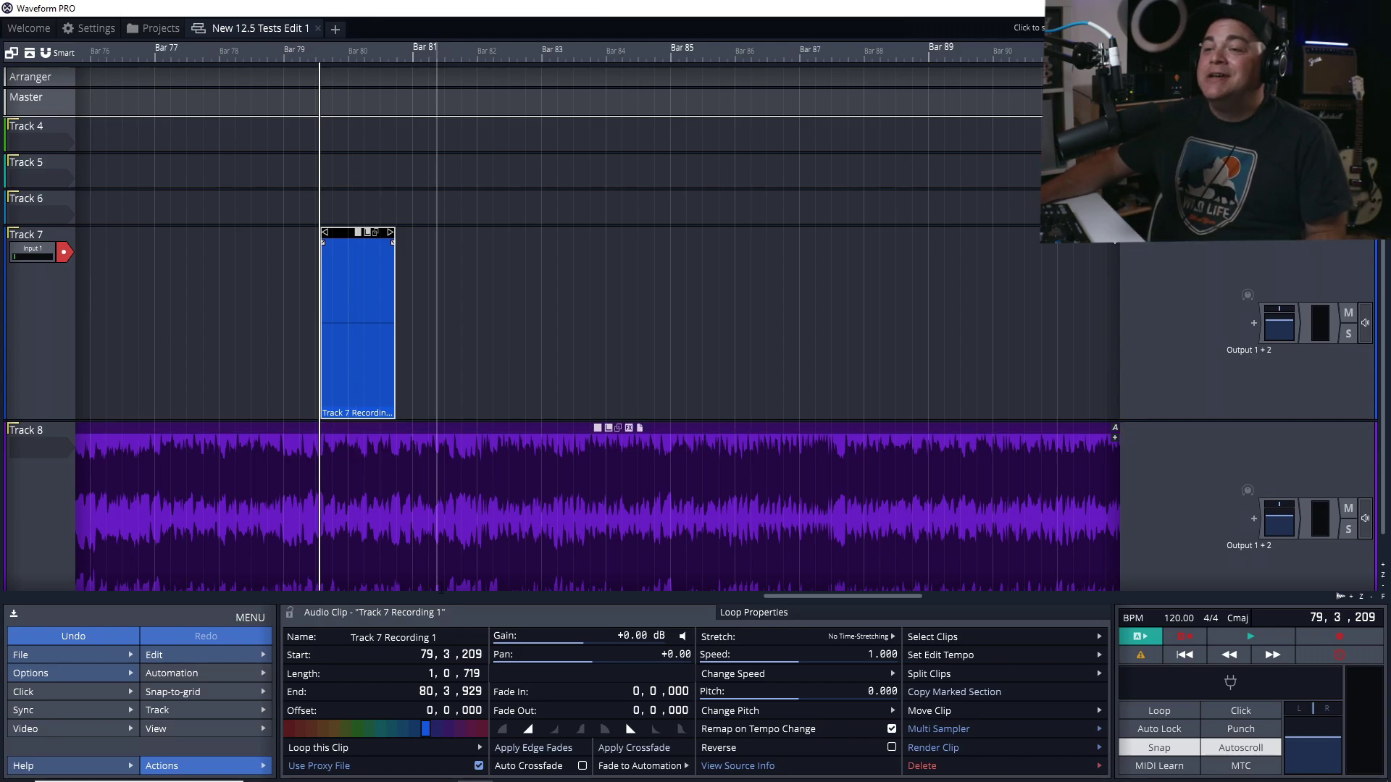
Place the playhead near Bar 82 and set the metronome record count-in to 1 bar
click(484, 326)
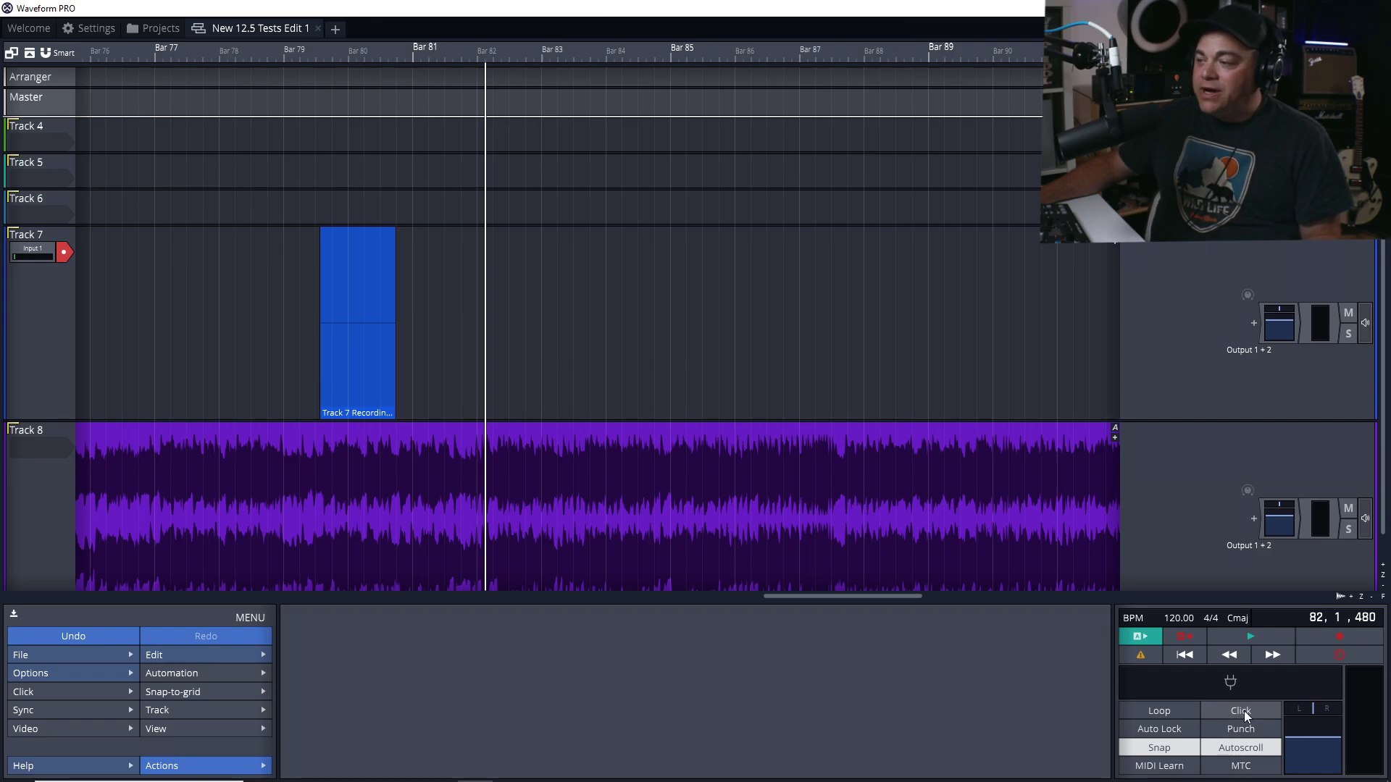
right_click(1238, 710)
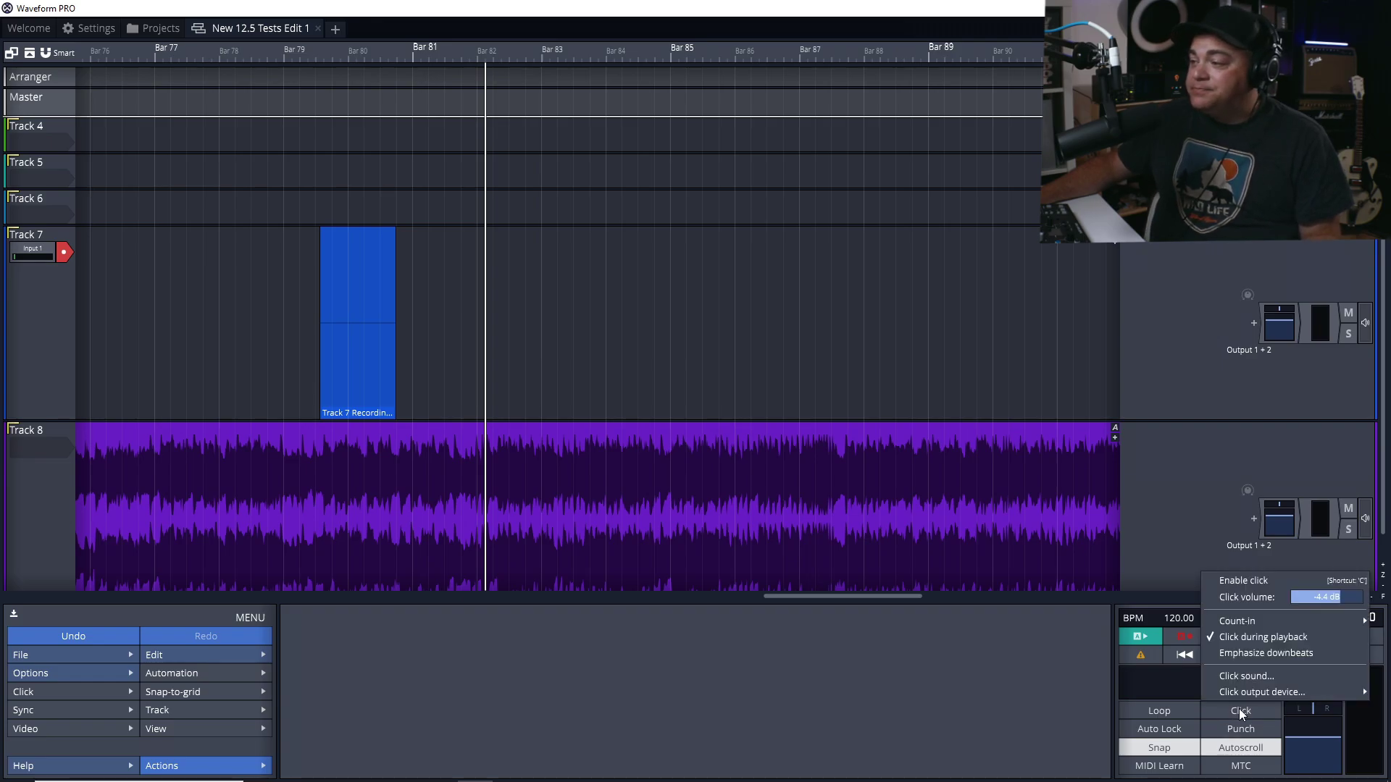
mouse_move(1233, 617)
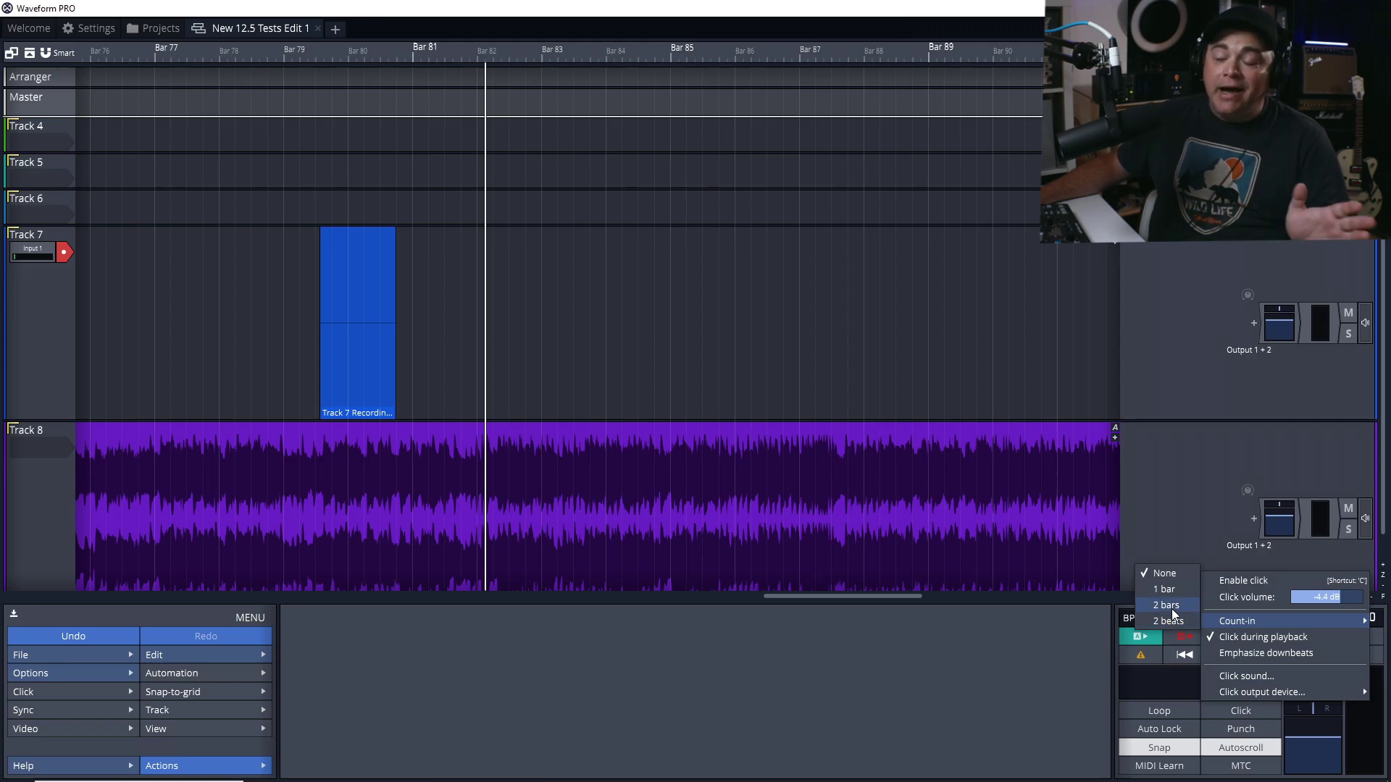
click(1168, 589)
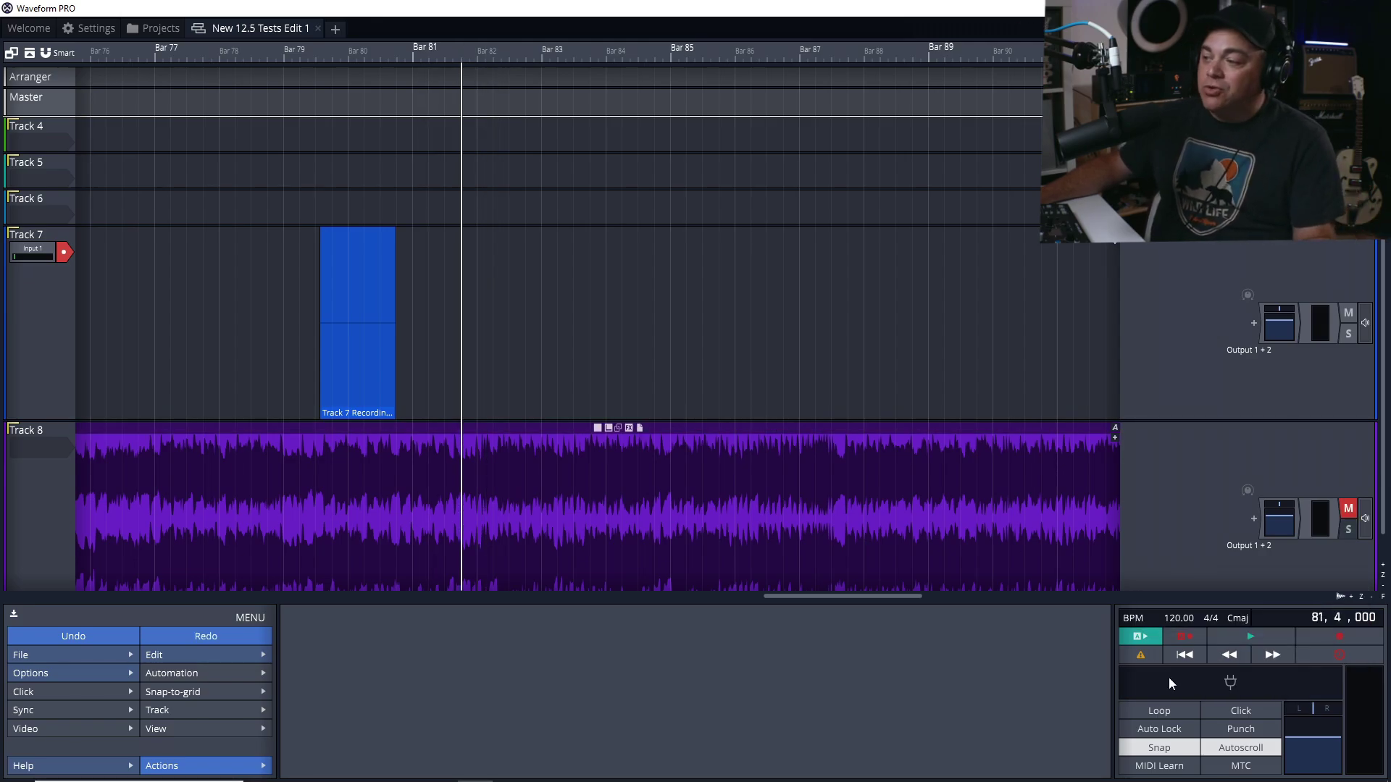
Record a second take on Track 7 after the one-bar count-in, creating 'Track 7 Recording 2' near Bar 82
click(1341, 636)
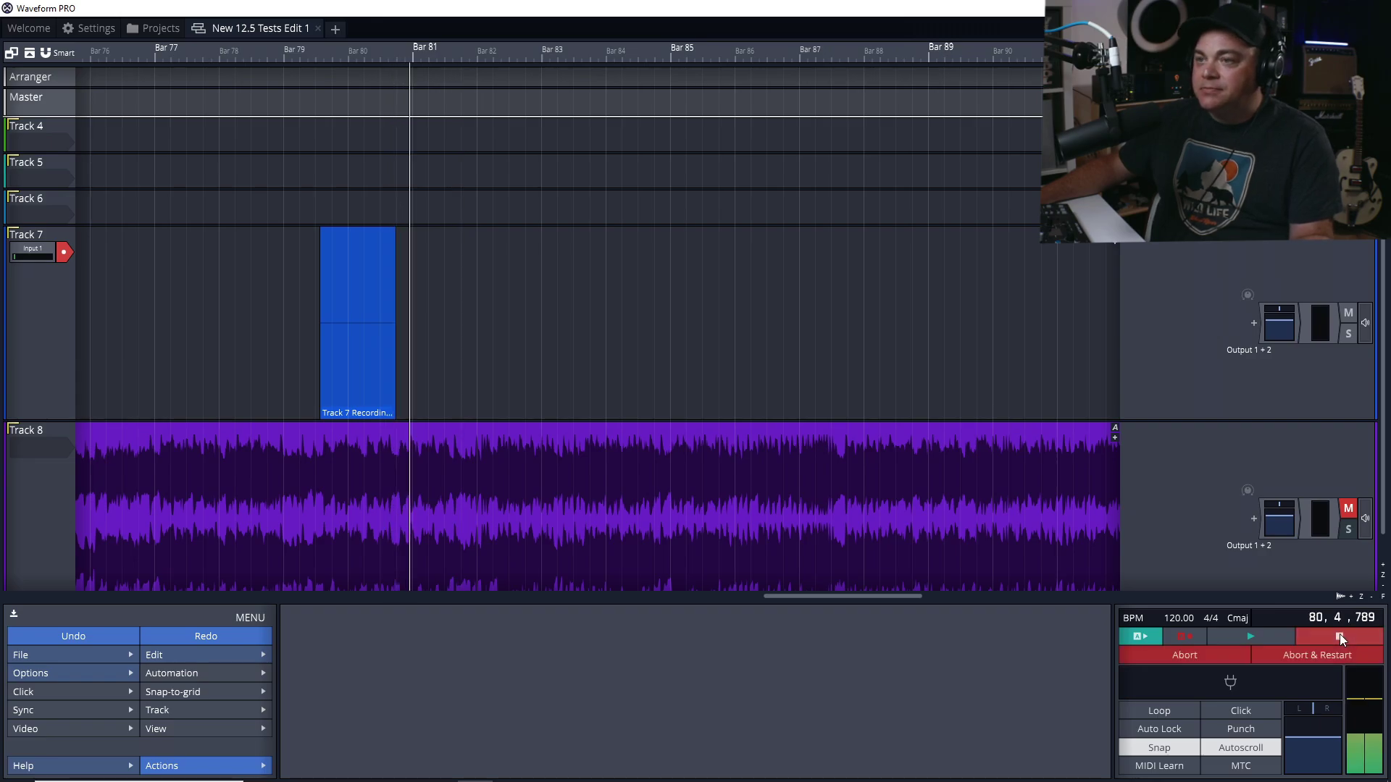
click(1340, 634)
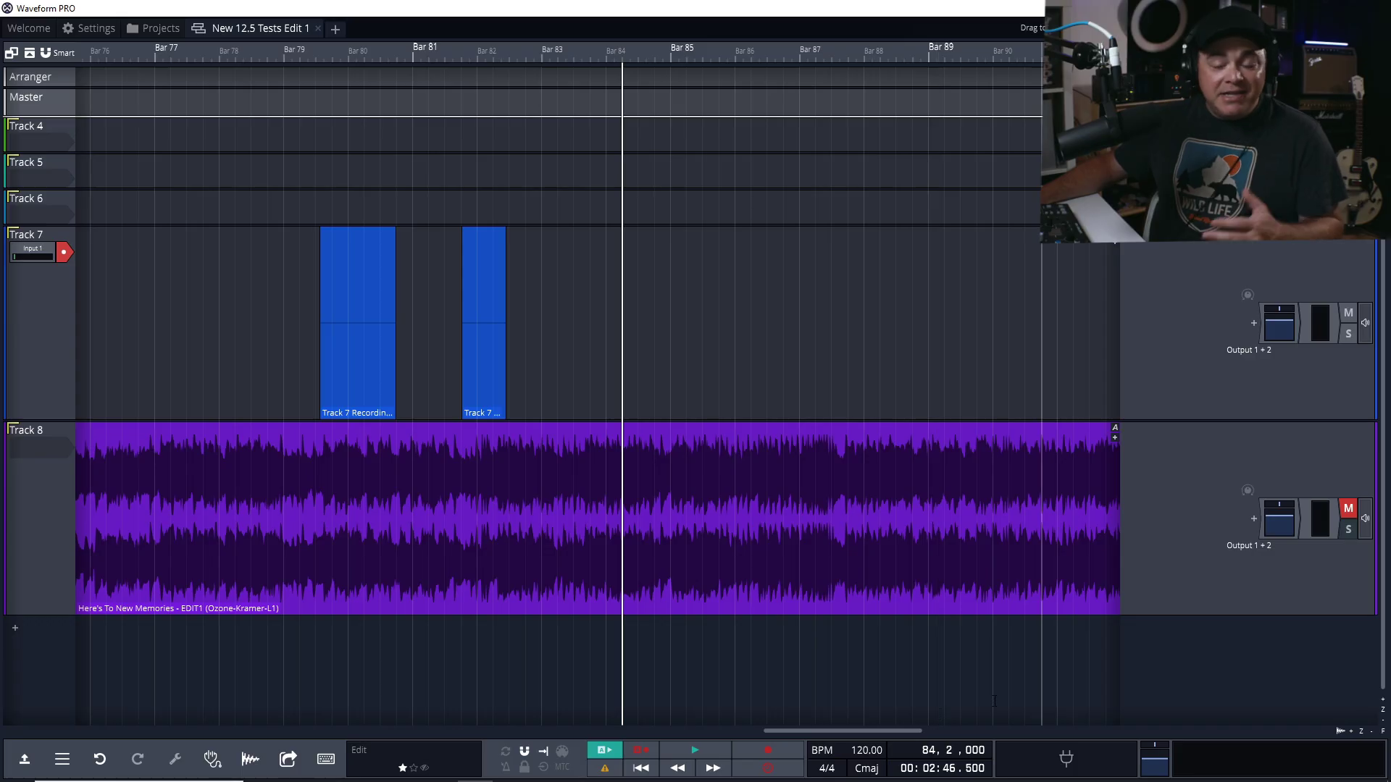
click(25, 761)
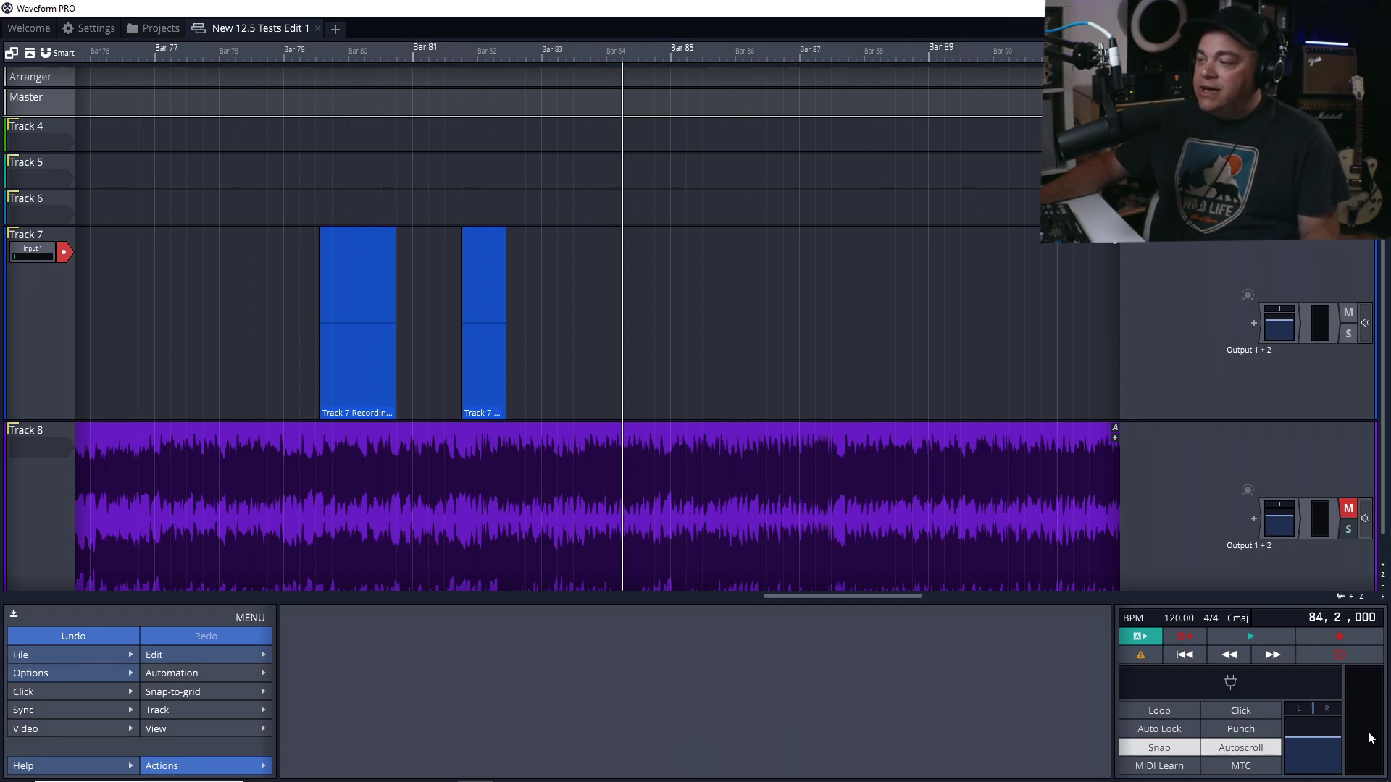
Reset the master volume from -3.00 dB to +0.00 dB via the Master Volume Control
click(1371, 710)
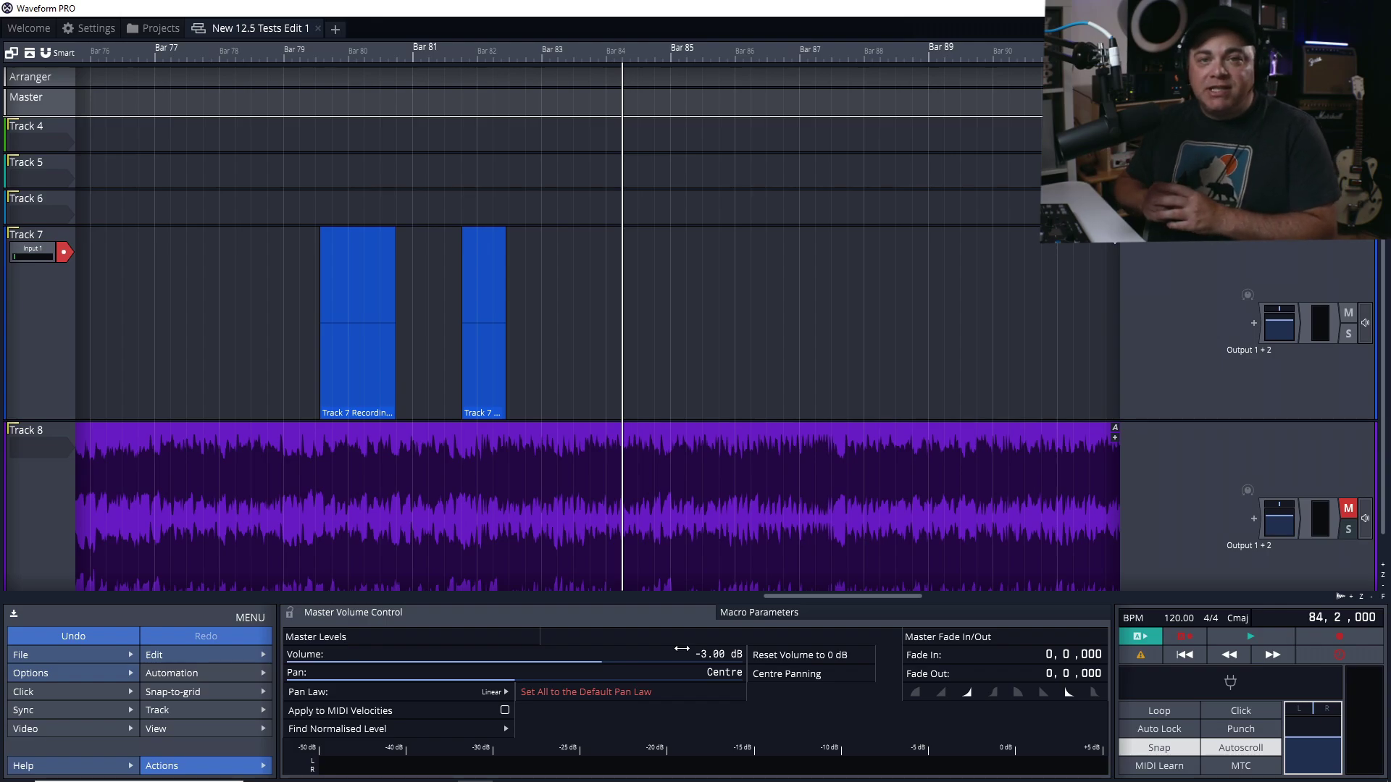
click(786, 657)
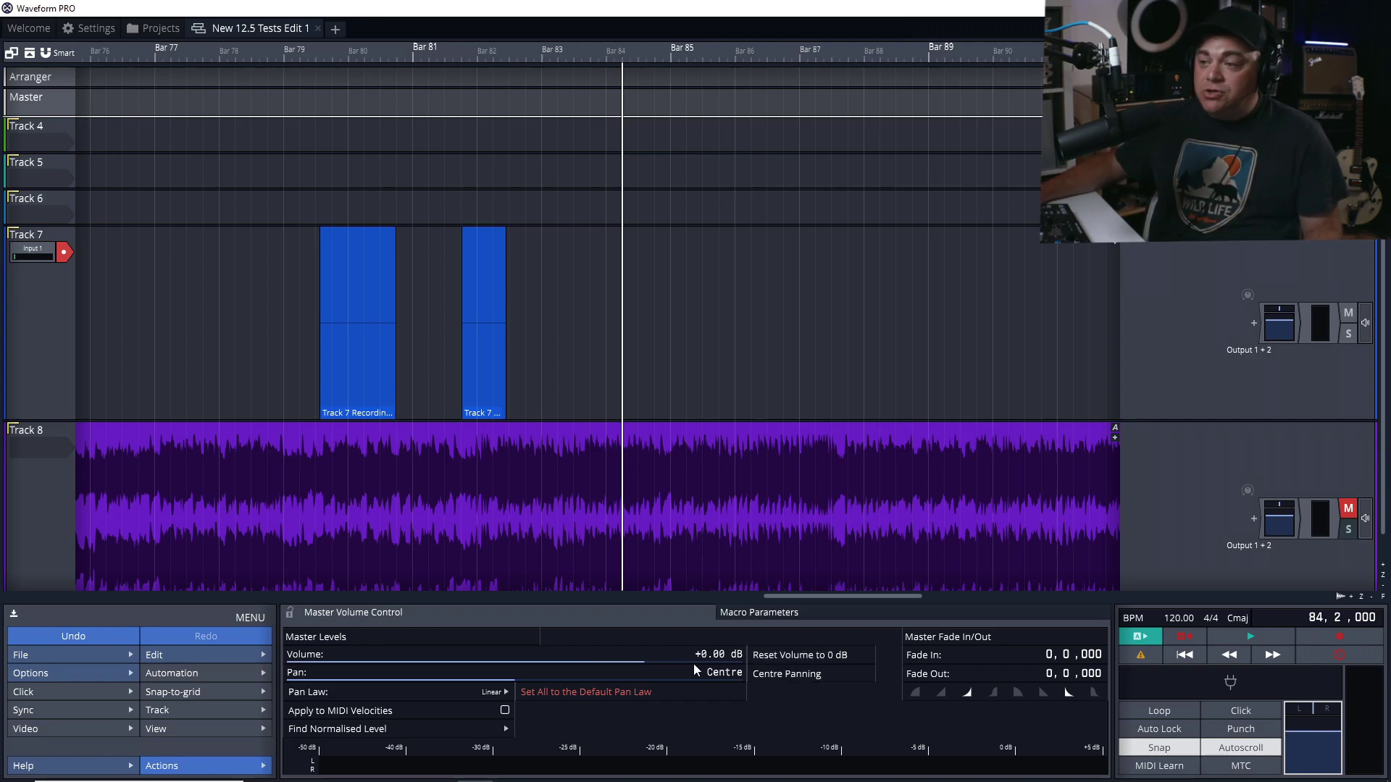